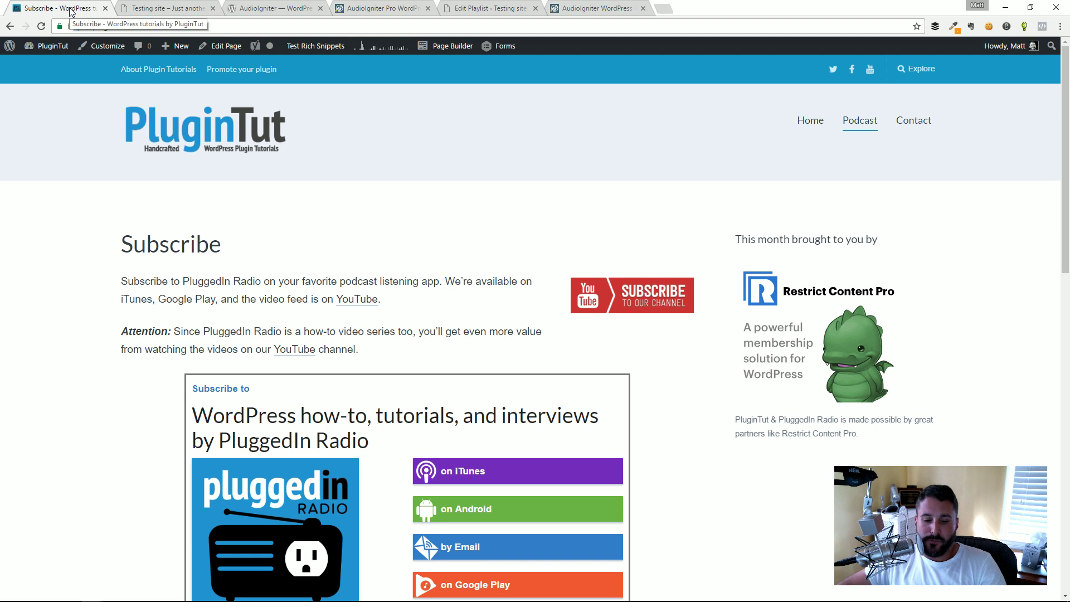
Step: Bring up the test.dev home page showing the AudioIgniter player with three podcast episodes
click(154, 5)
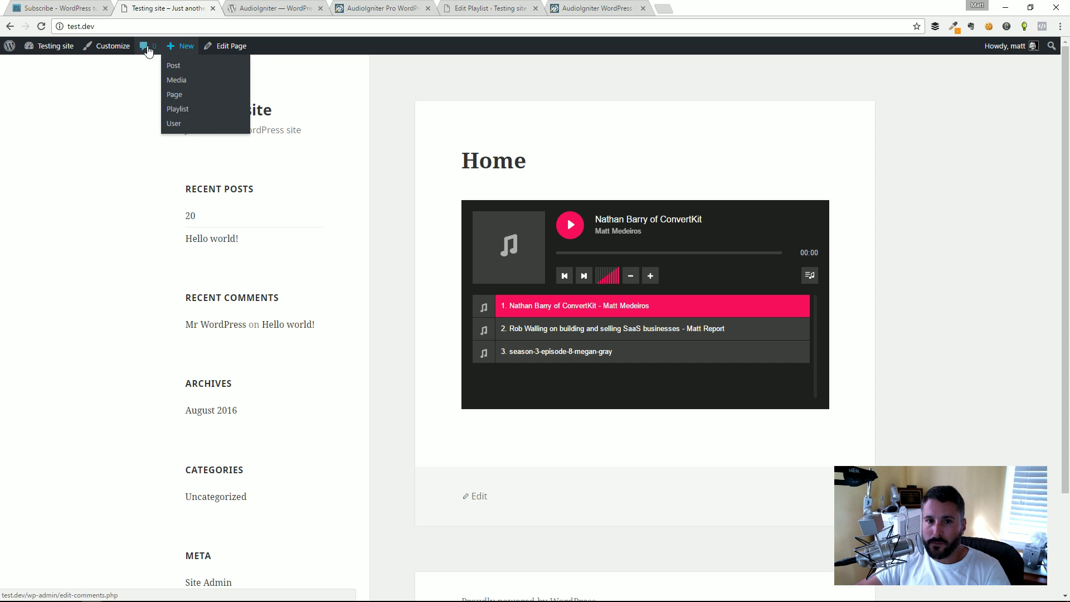
click(112, 46)
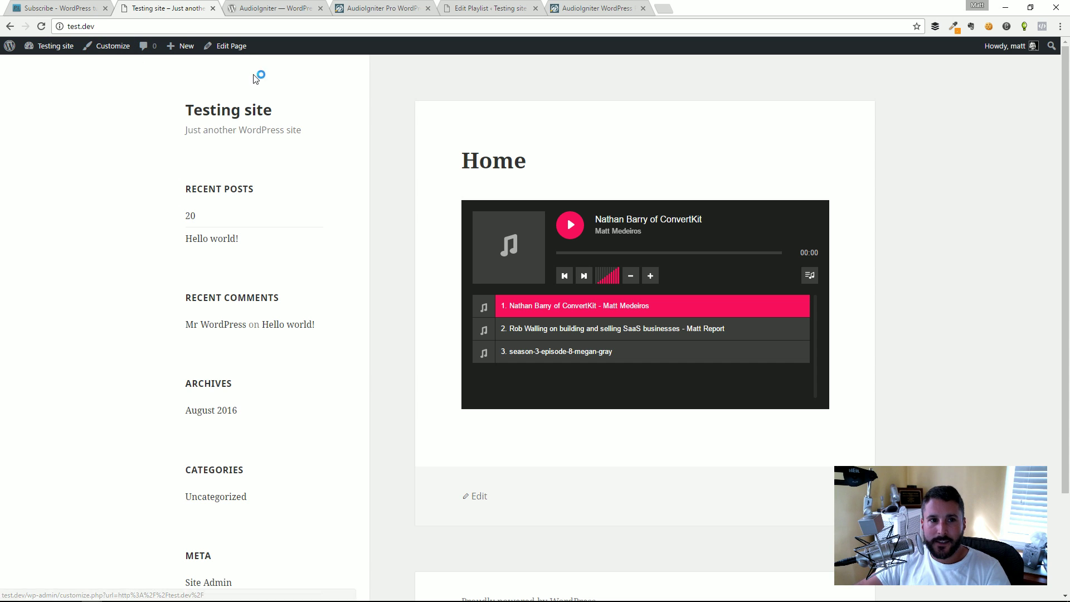
Step: View the AudioIgniter plugin page, then scroll to the free-versus-$49 Pro feature comparison
click(262, 7)
scroll(466, 108, up, 3)
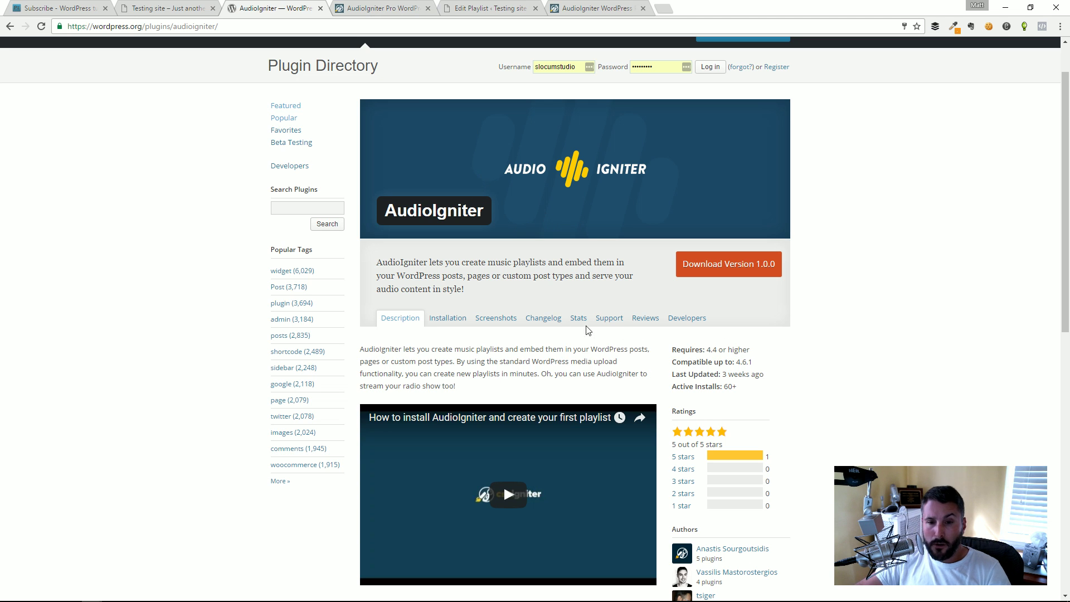
click(379, 9)
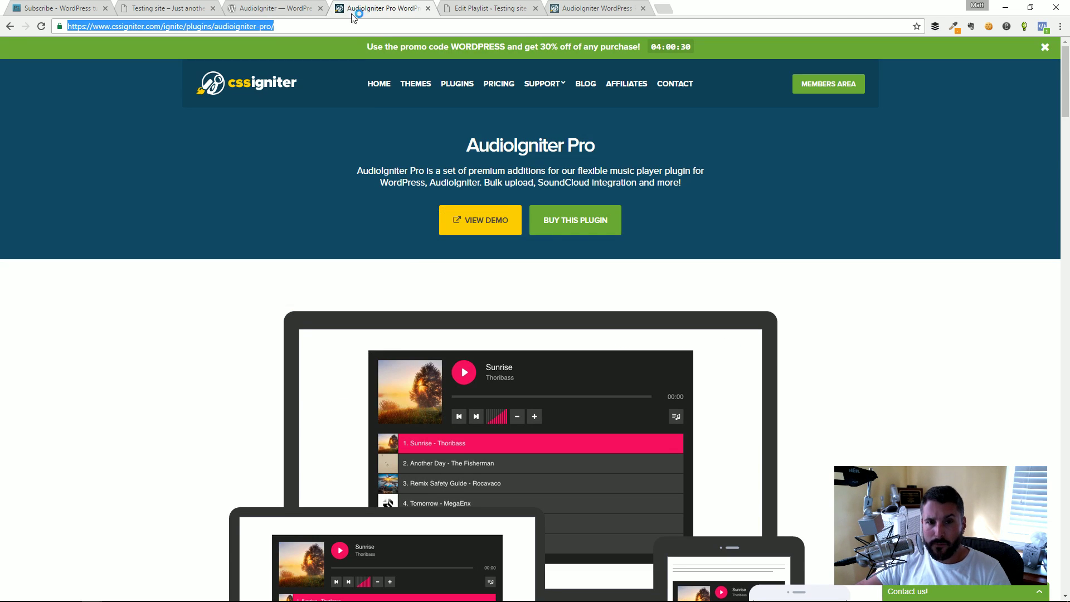
scroll(426, 267, down, 20)
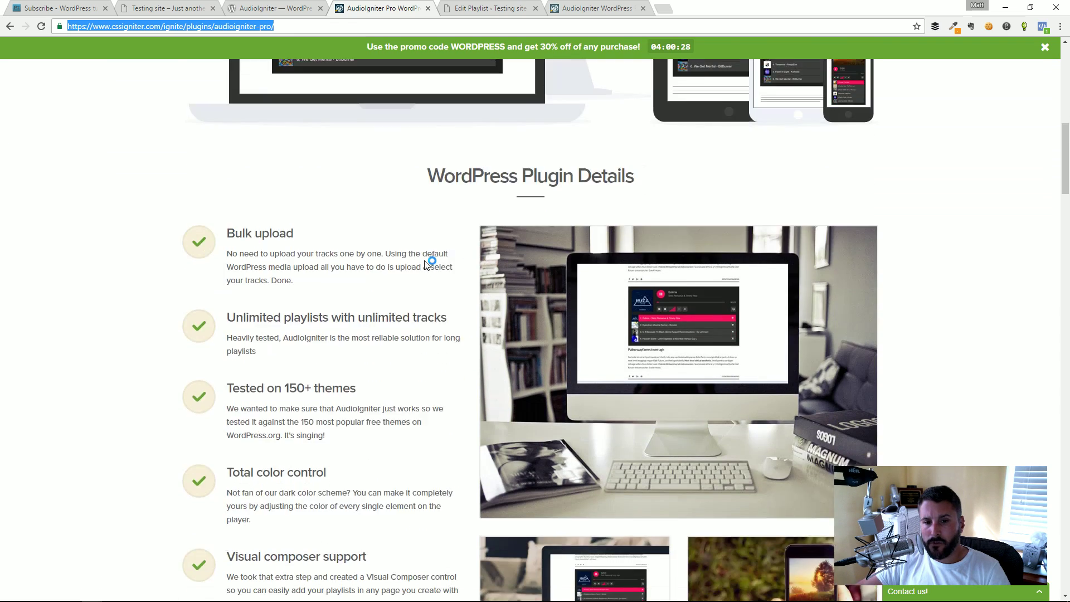
scroll(427, 266, down, 20)
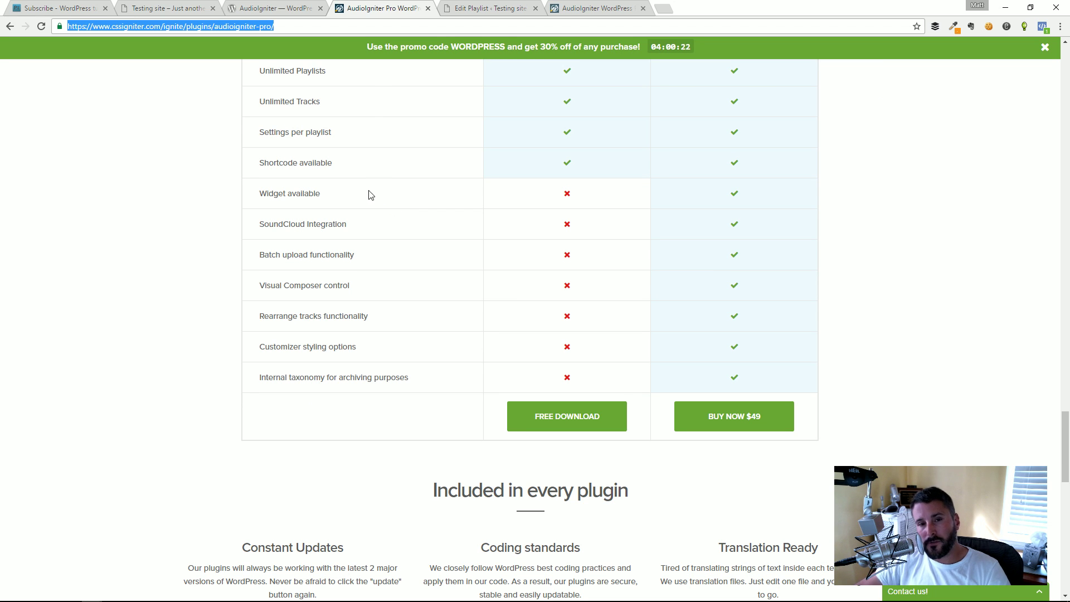
scroll(373, 200, up, 2)
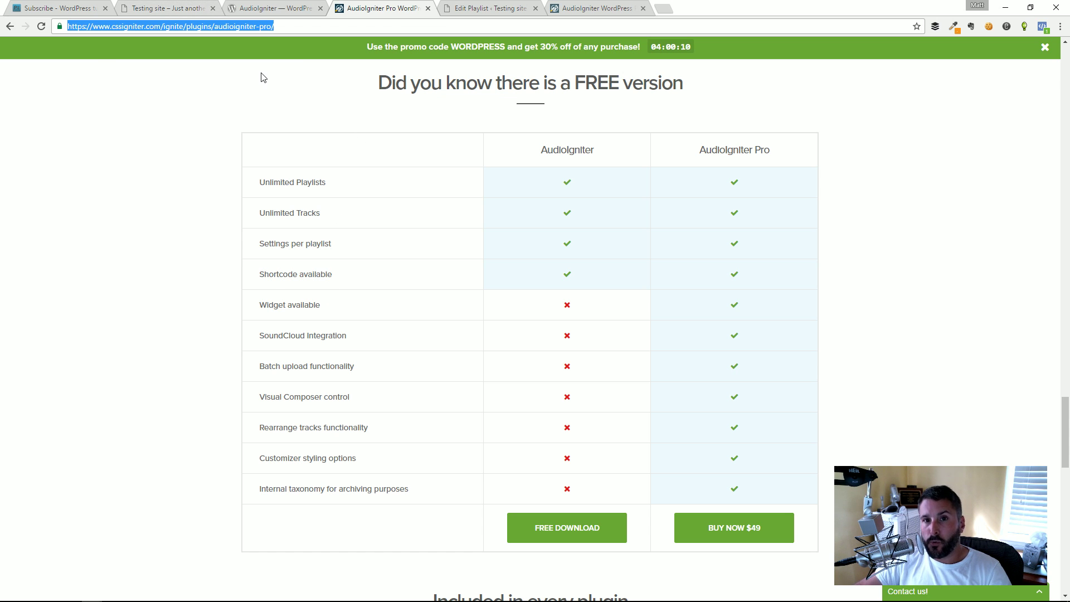
Step: Search Add New plugins for 'audioigniter' to confirm it is Active, then open Playlists
click(471, 8)
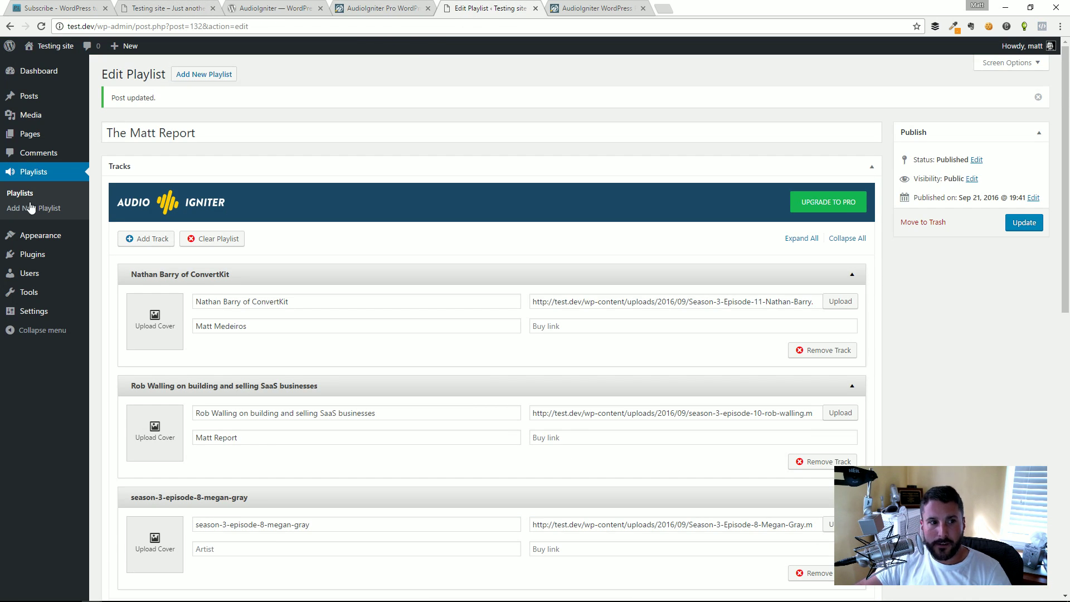
mouse_move(39, 250)
click(131, 260)
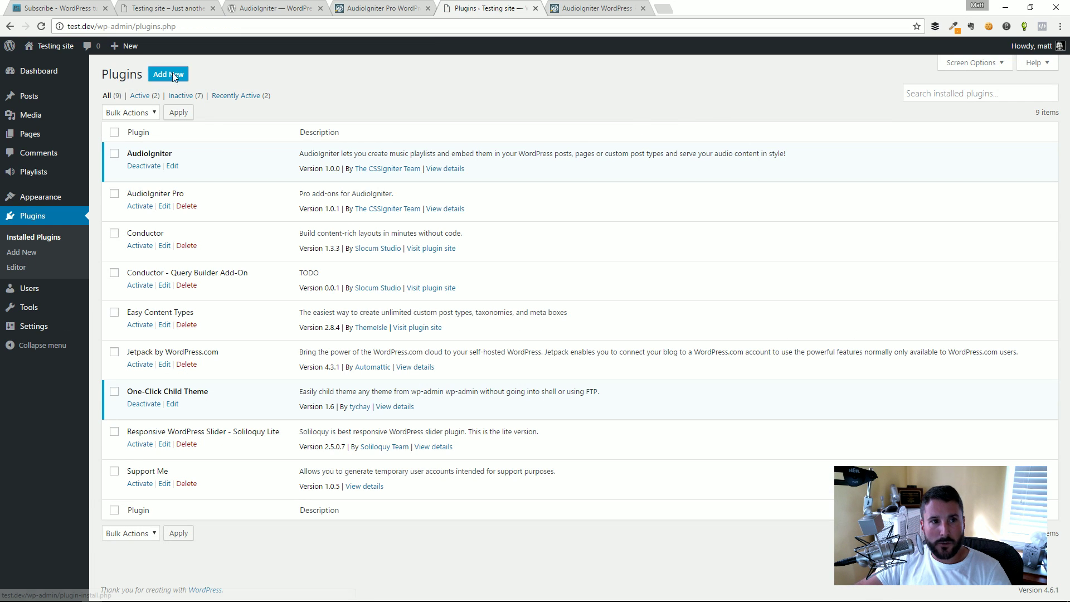
click(172, 74)
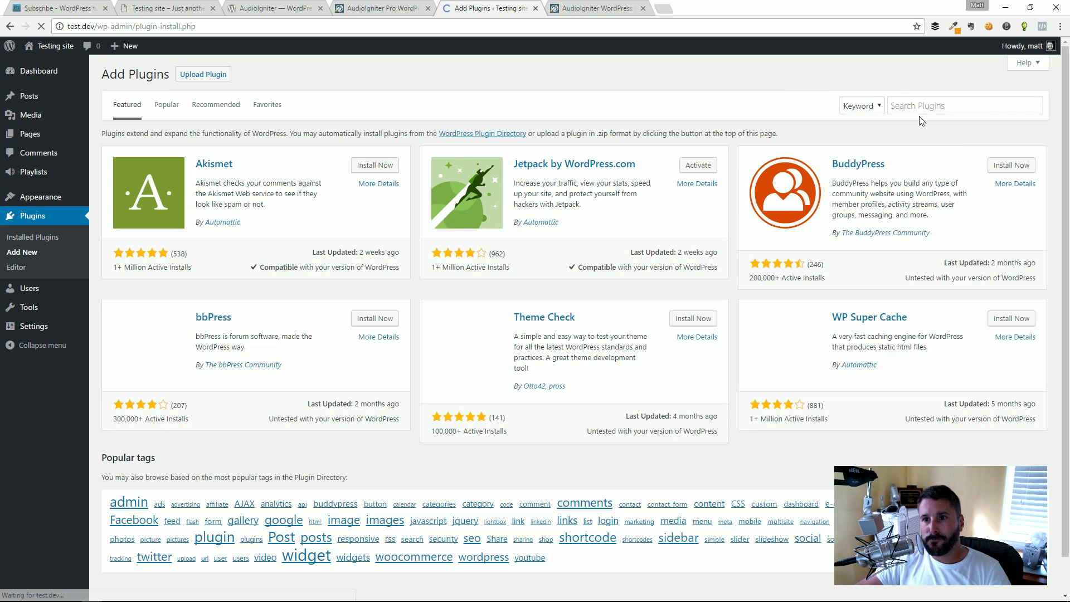
click(928, 105)
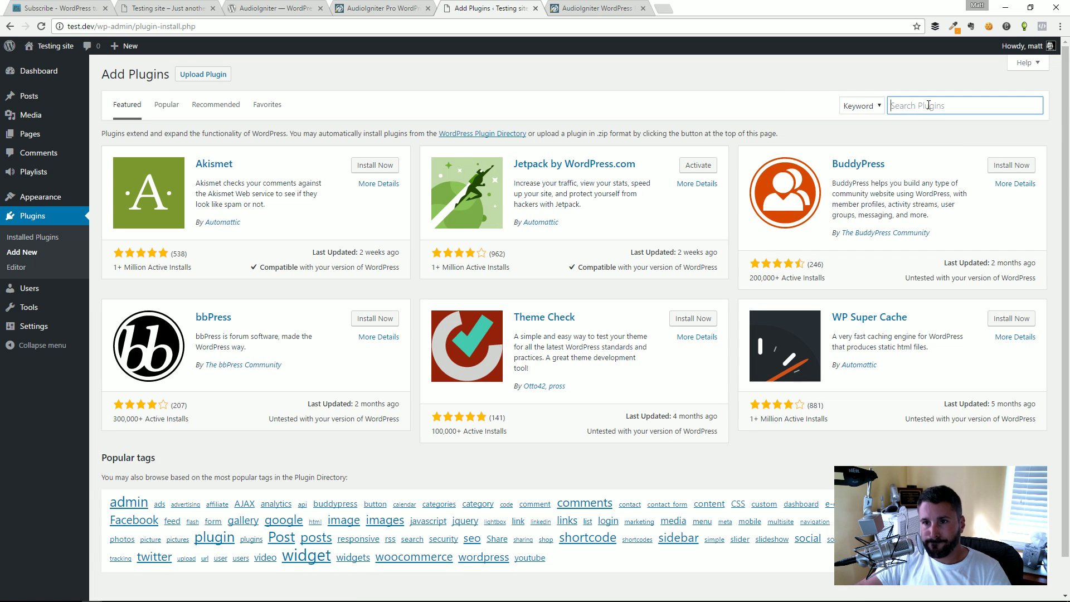
text(audi)
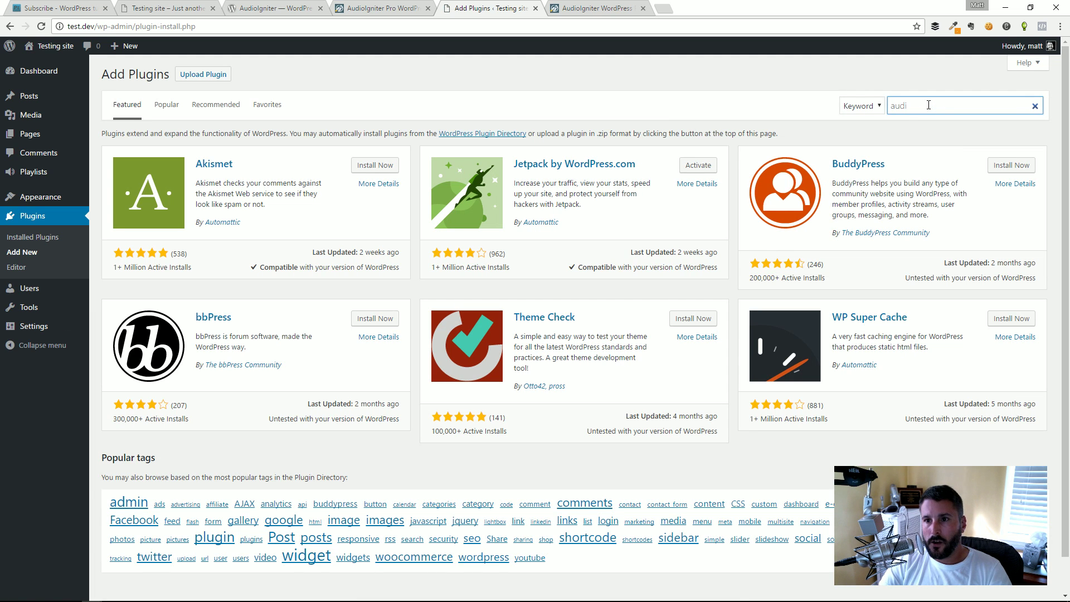
text(oigni)
key(BackSpace)
key(BackSpace)
text(gni)
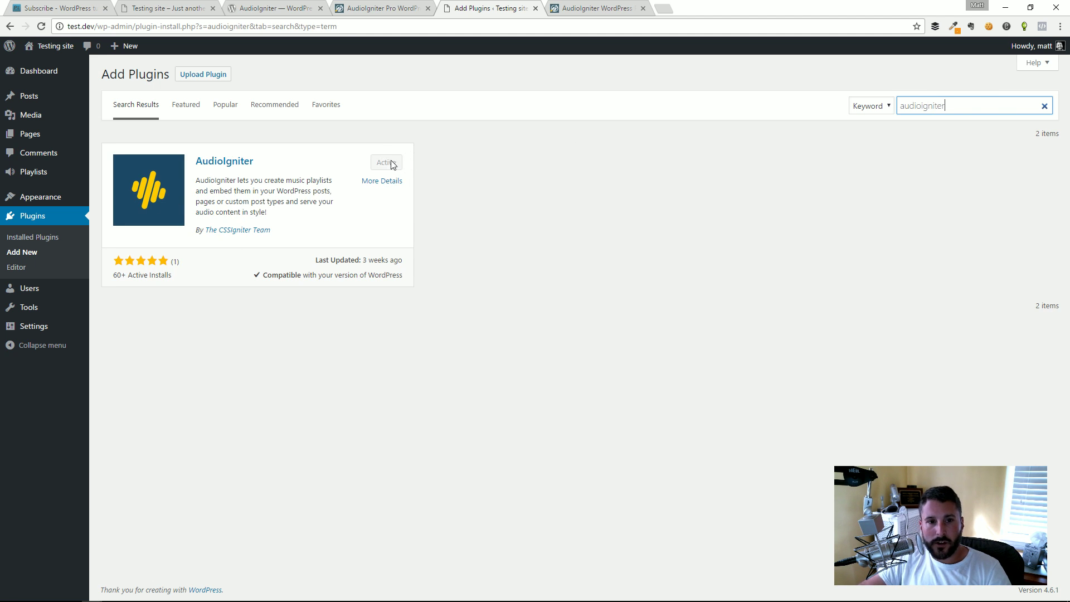
mouse_move(67, 174)
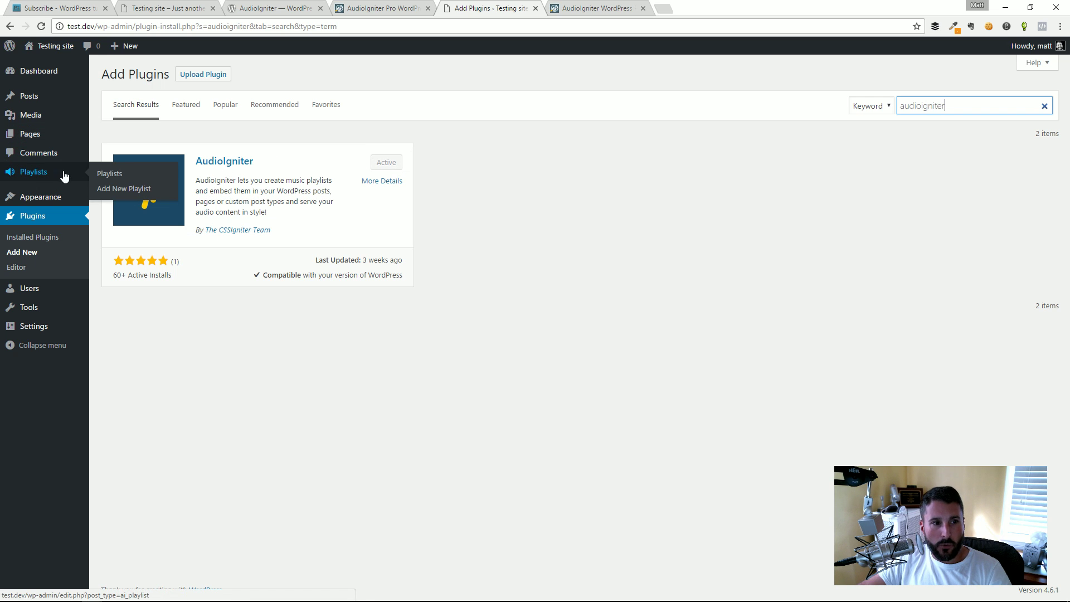
click(109, 178)
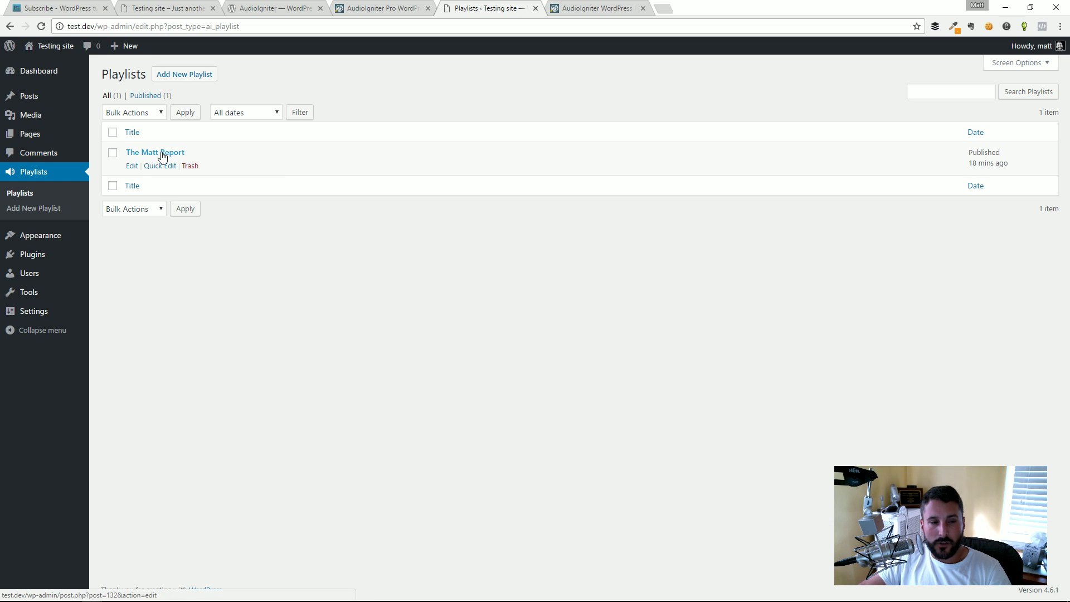
Step: Open The Matt Report playlist for editing and add a new empty track
click(130, 167)
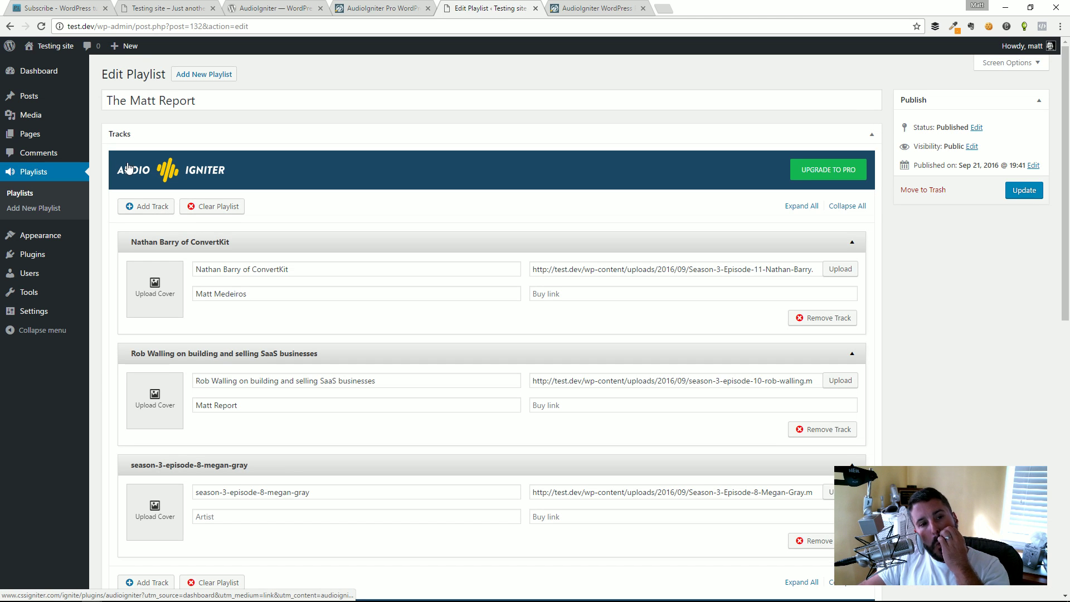
scroll(362, 242, down, 1)
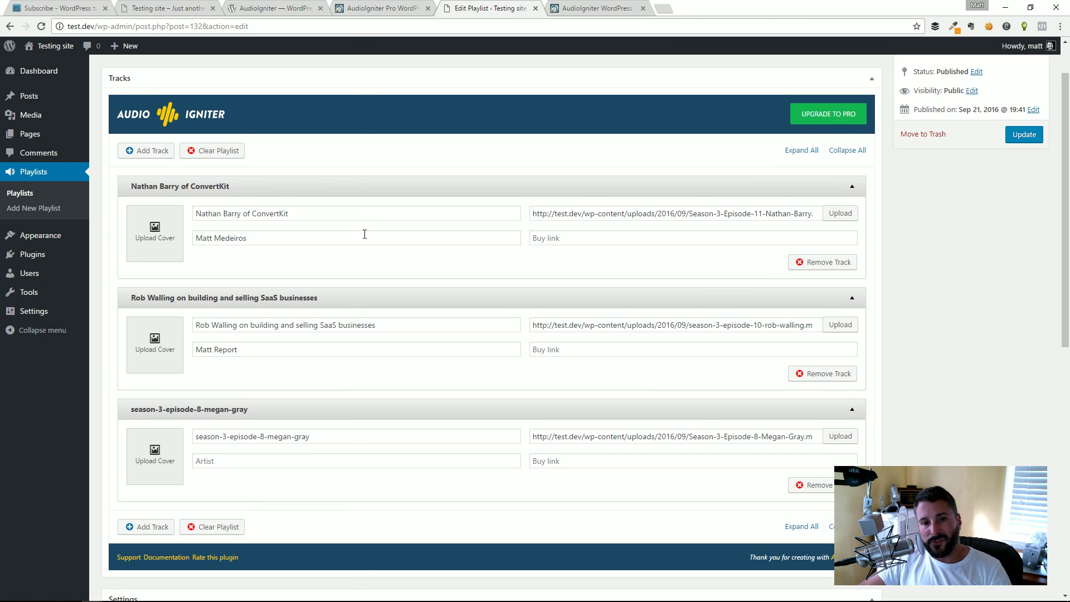
scroll(312, 251, down, 2)
scroll(311, 246, up, 2)
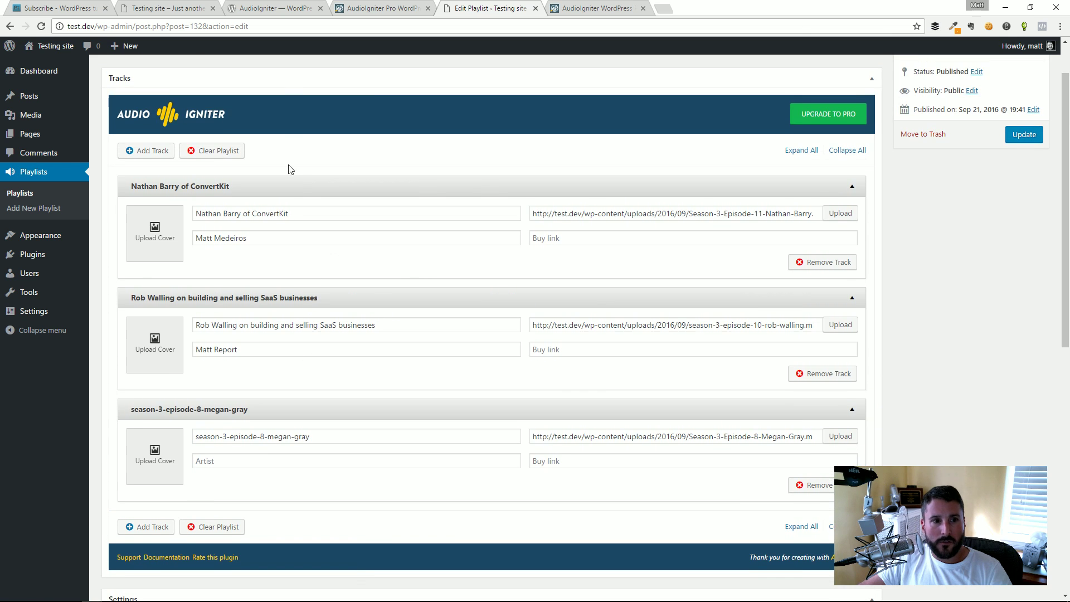
click(143, 151)
scroll(291, 350, down, 4)
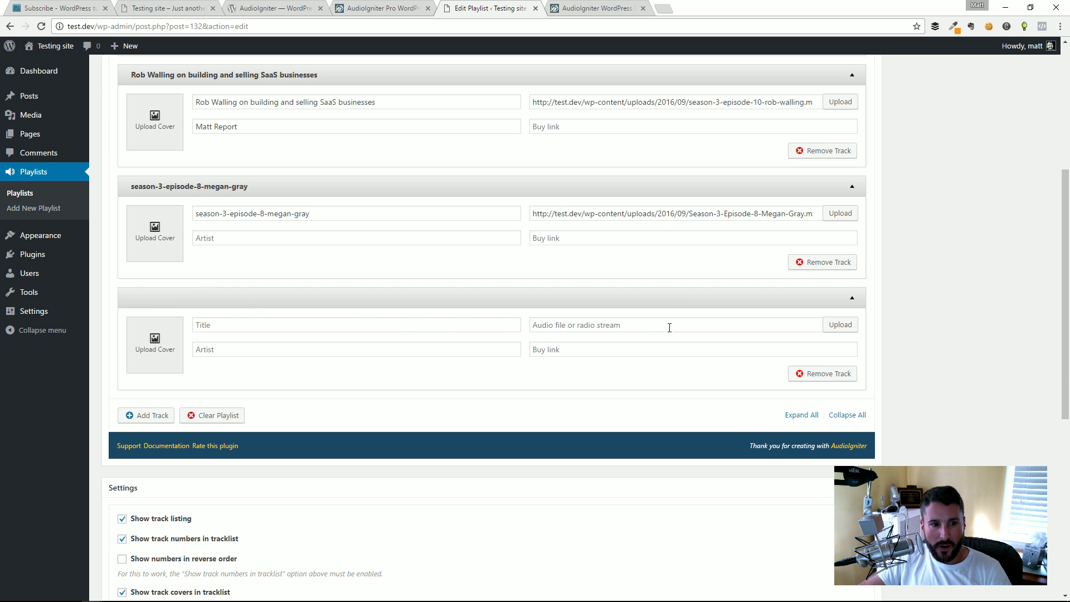
Step: Attach the season-3-episode-6 audio file to the new fourth track
click(279, 324)
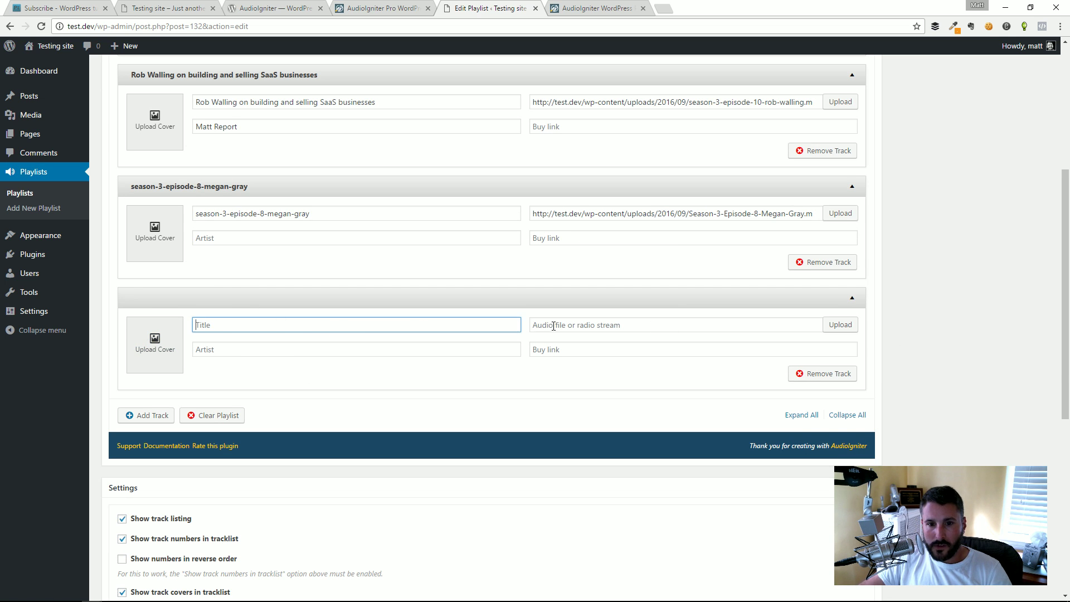
click(657, 329)
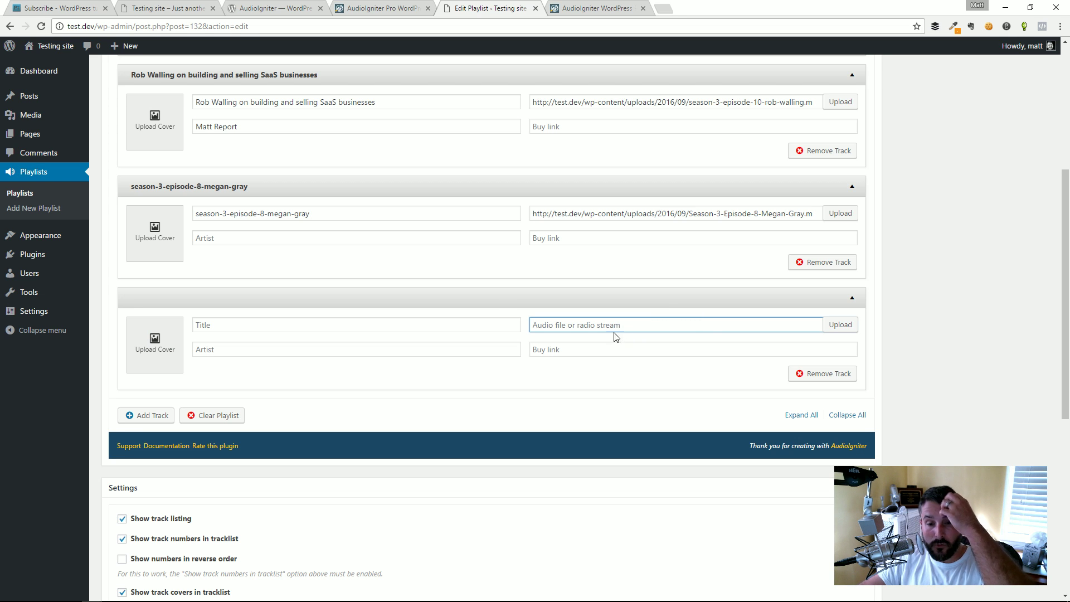
click(223, 350)
click(584, 351)
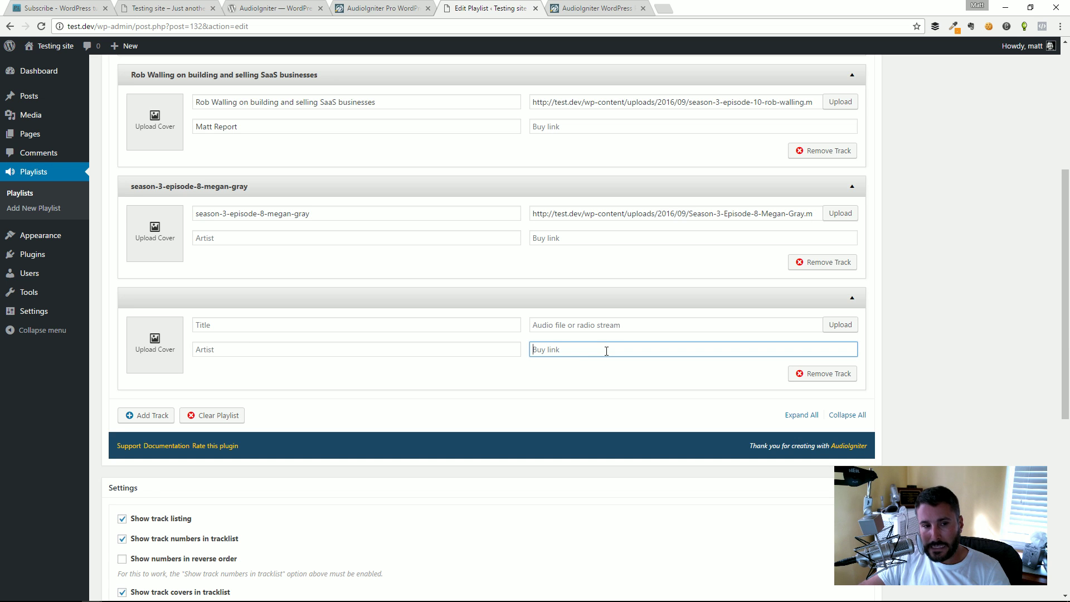
click(842, 325)
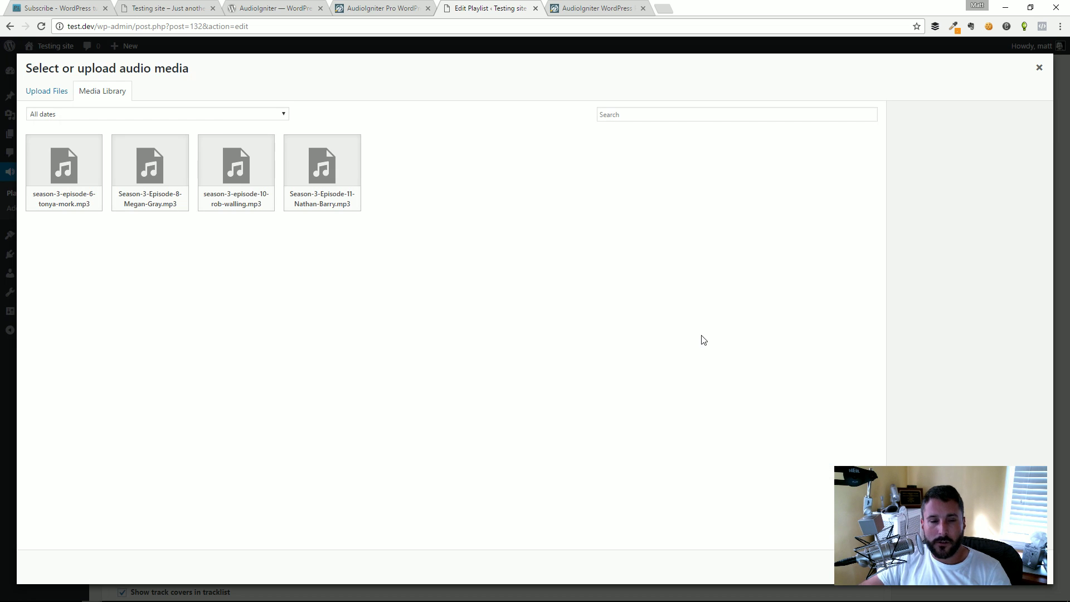
click(65, 168)
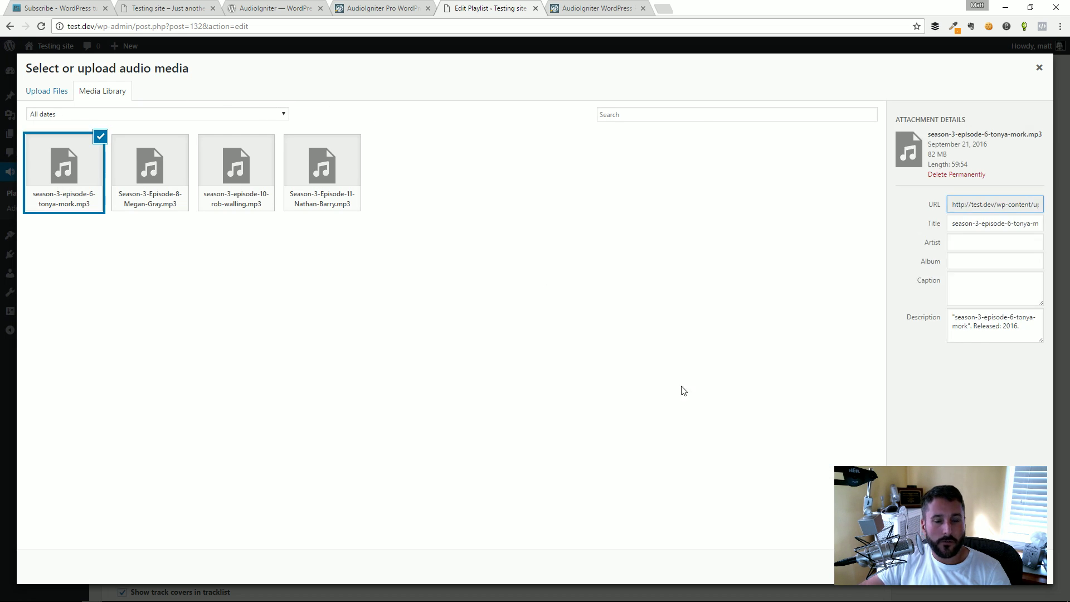
click(1014, 567)
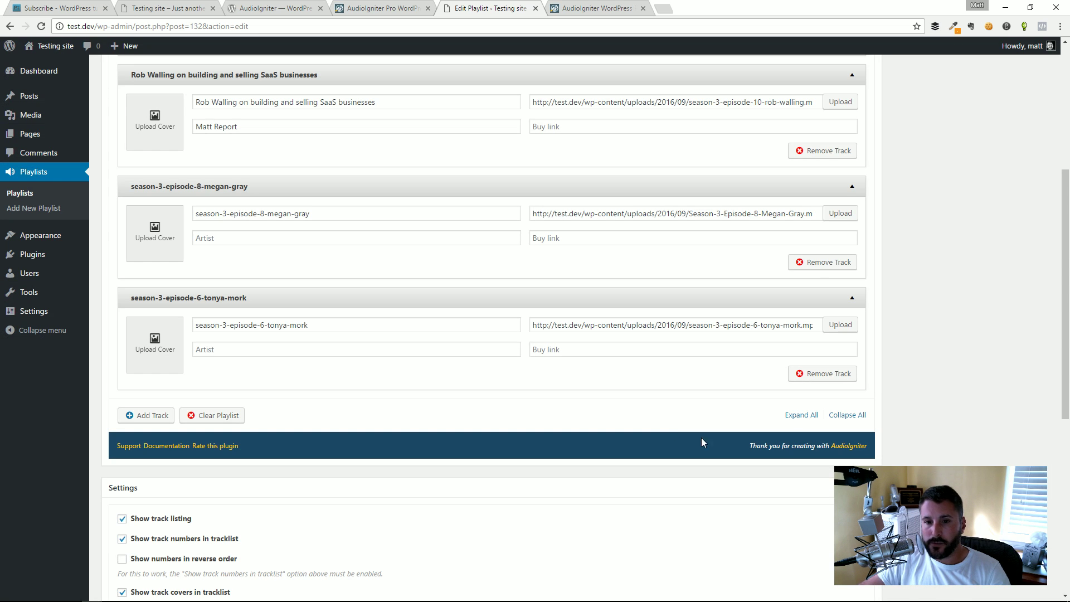
Step: Give the fourth track artist Matt Report and the book photo as its cover
click(205, 350)
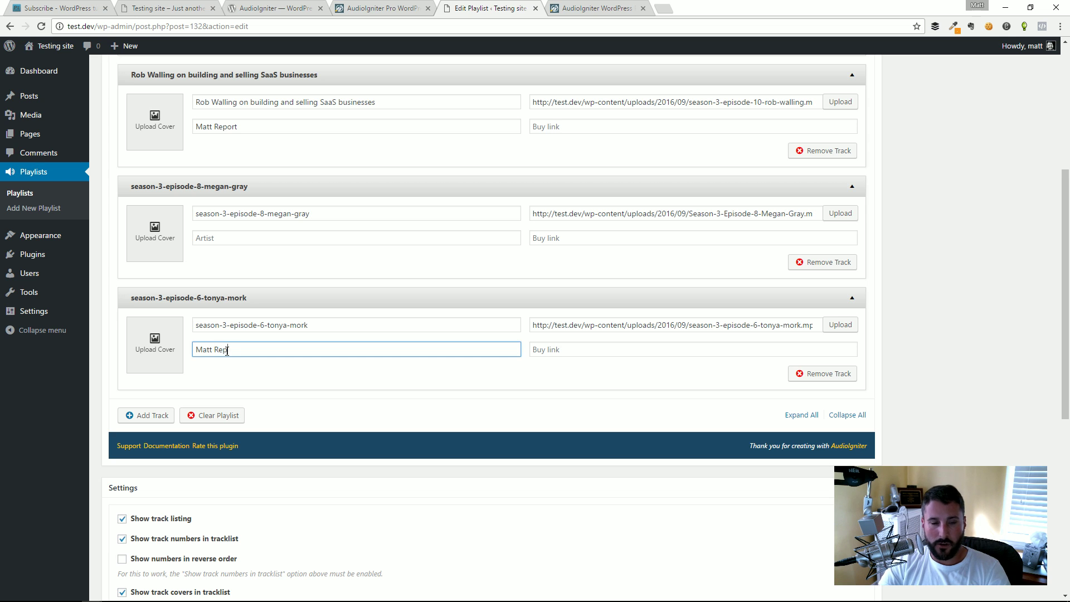
click(146, 326)
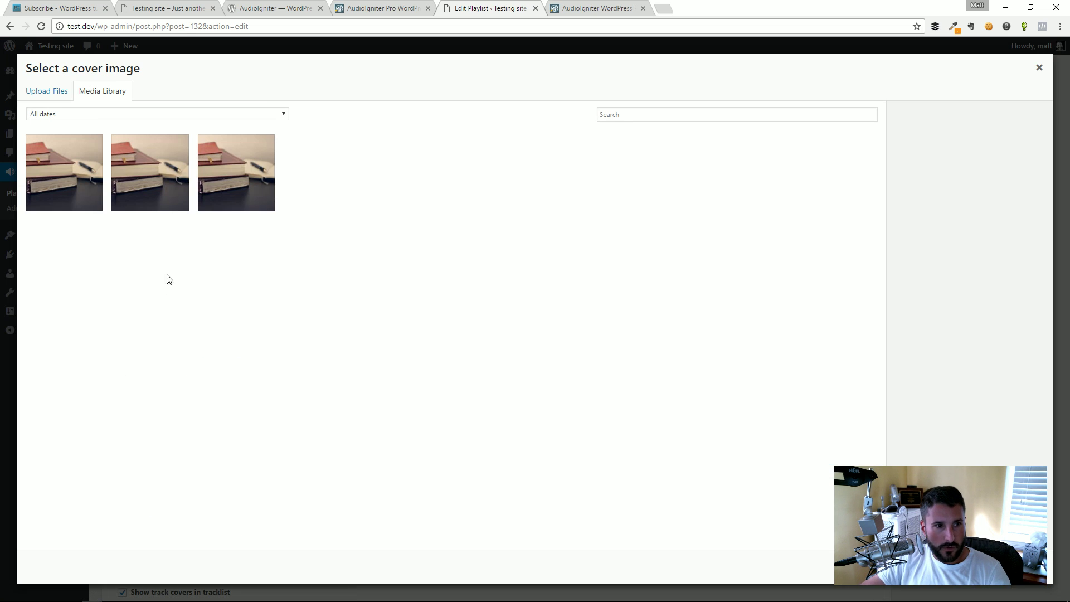
click(74, 190)
click(1014, 567)
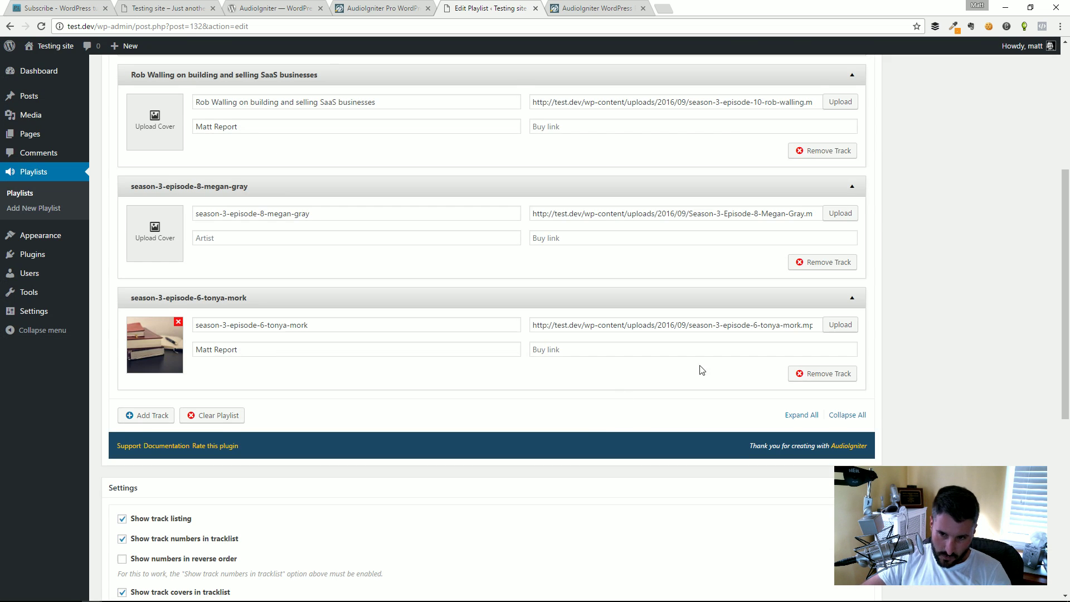
scroll(998, 323, up, 5)
Step: Save the playlist and reload the home page to show the fourth track
click(1028, 196)
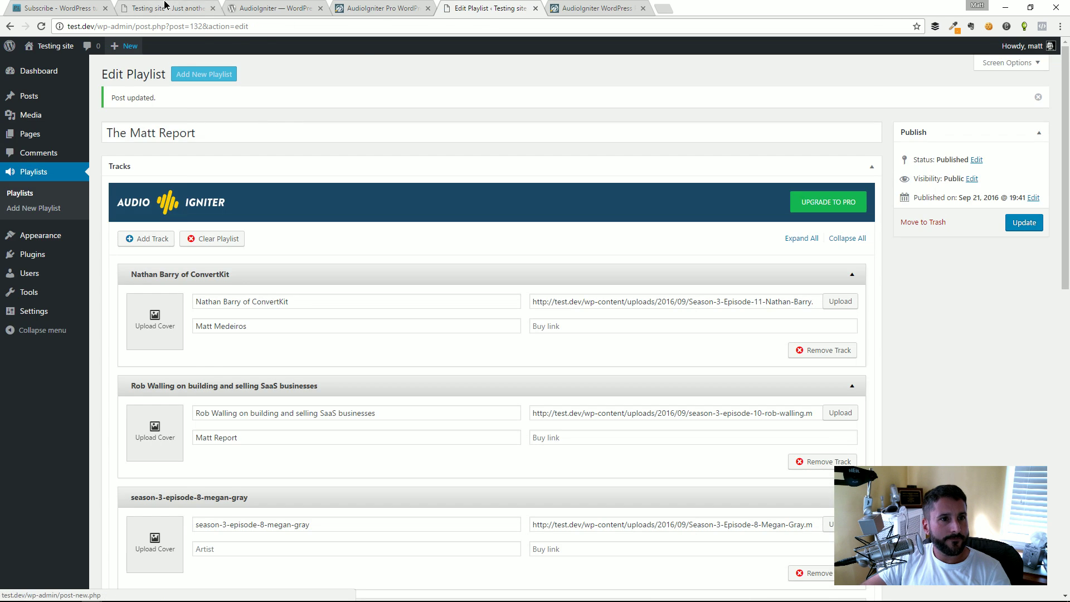
click(164, 6)
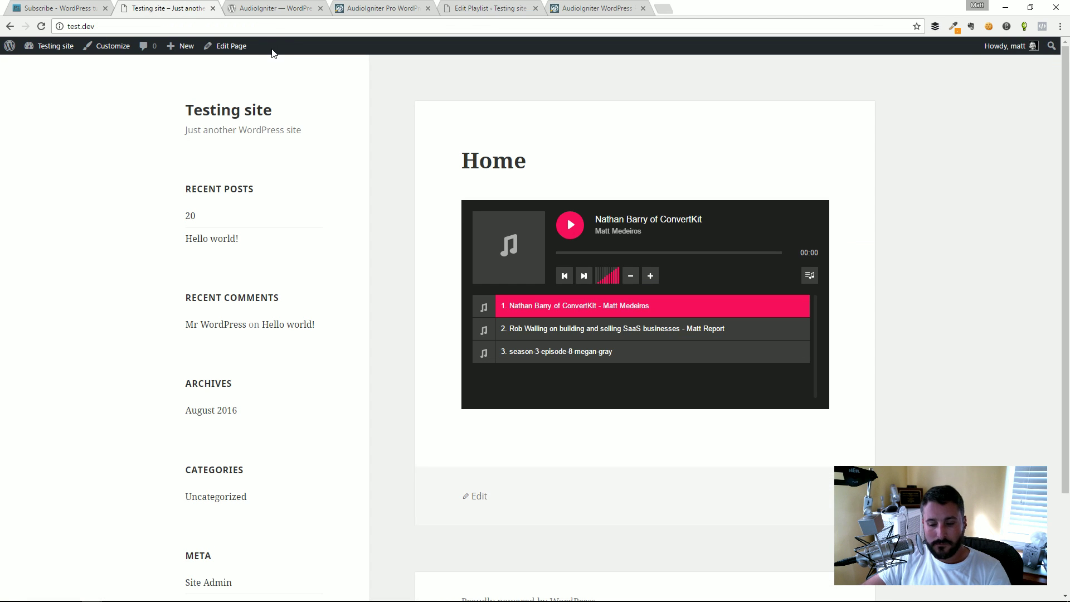
key(F5)
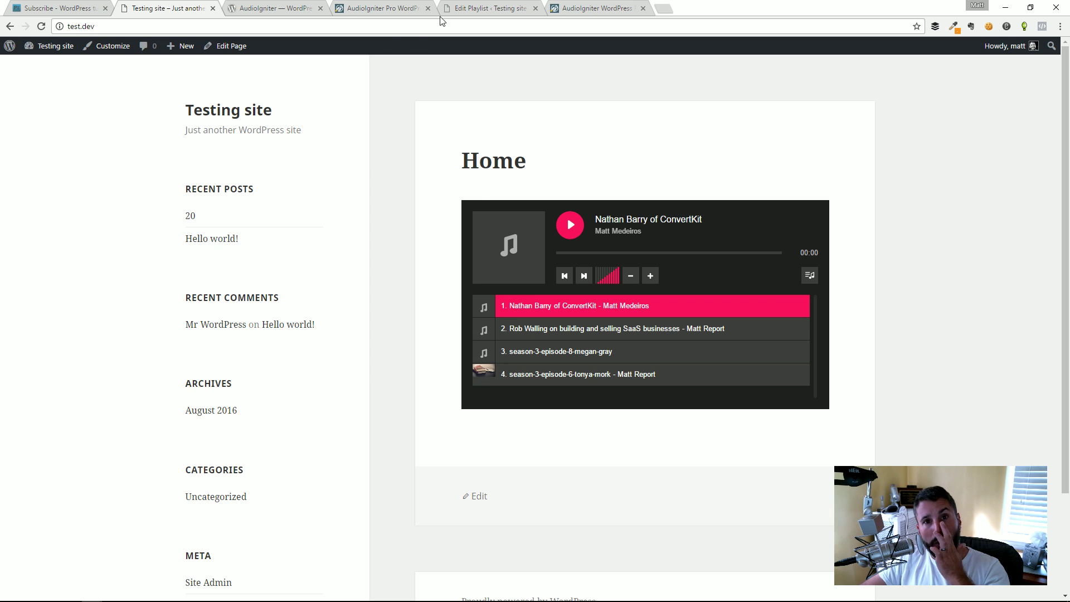
Step: Scroll the playlist editor down to the Settings panel and the [ai_playlist id="132"] shortcode
click(462, 5)
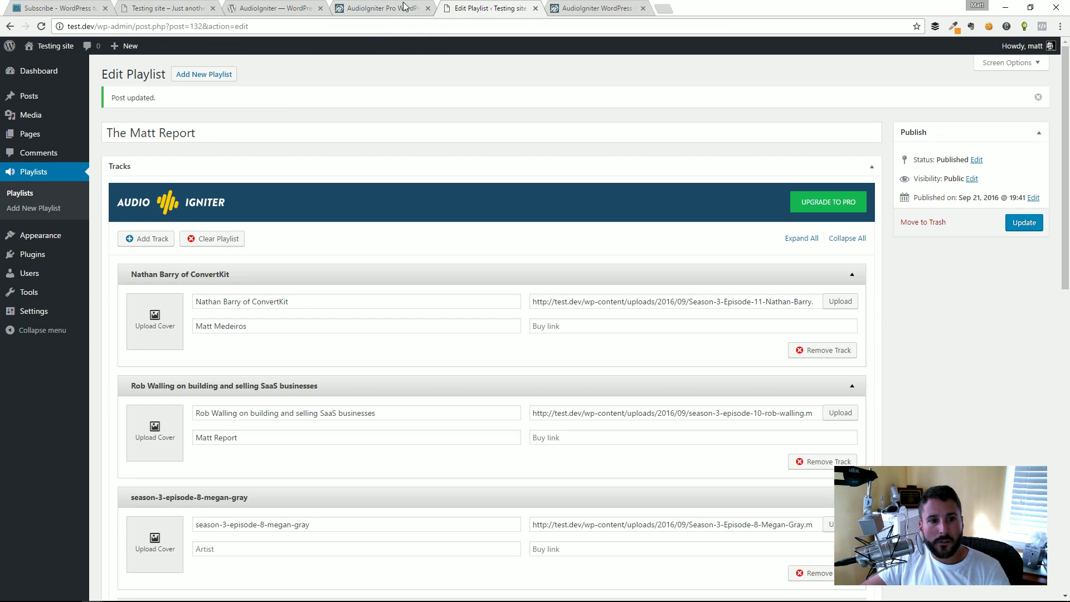
scroll(294, 103, down, 5)
scroll(297, 101, up, 5)
scroll(403, 159, down, 1)
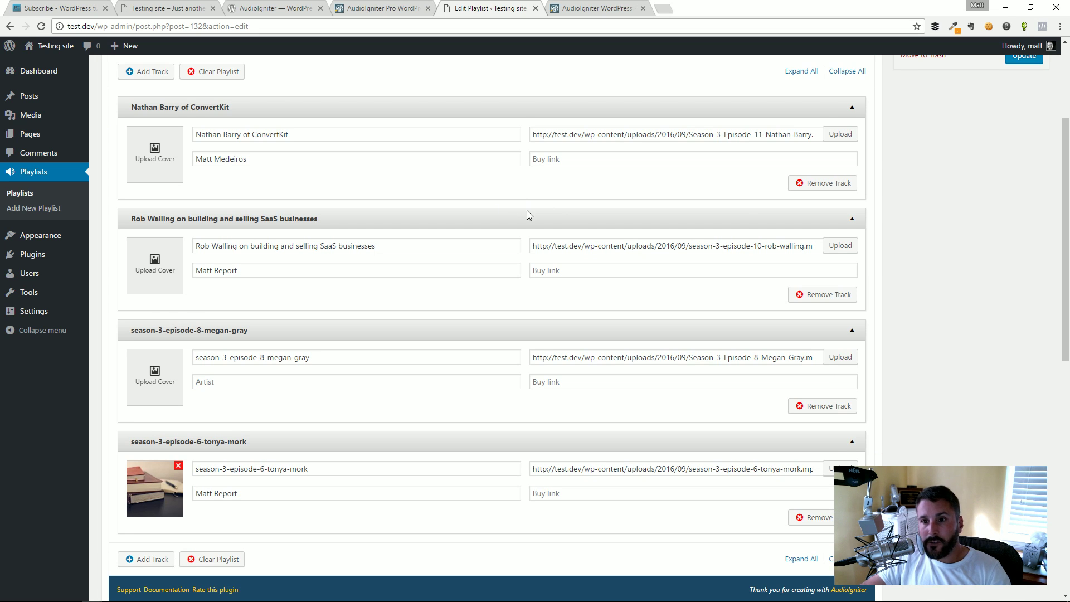
scroll(699, 227, up, 1)
scroll(693, 227, down, 1)
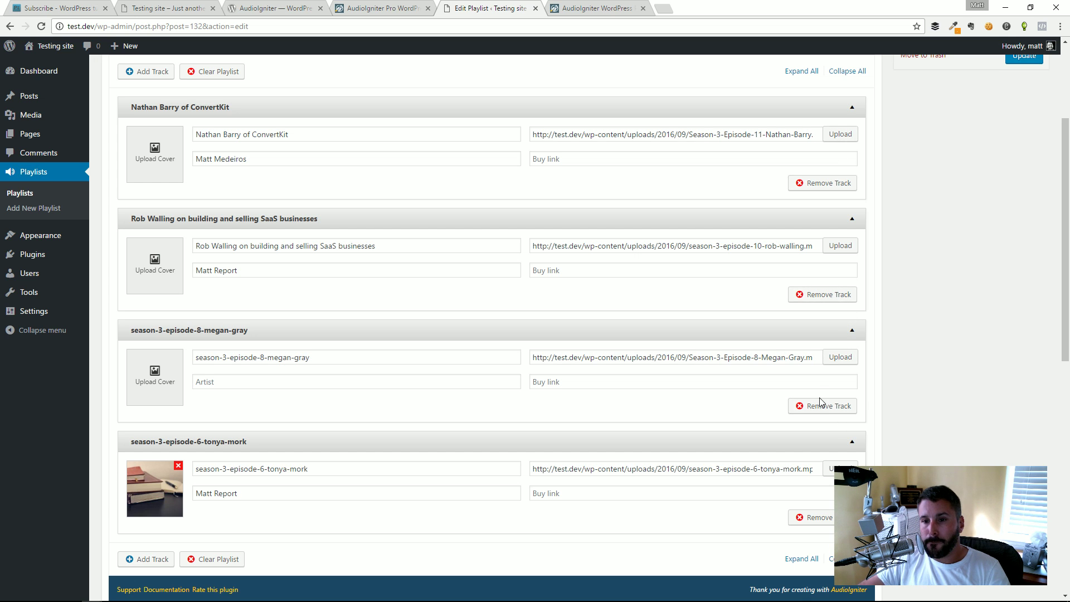
scroll(764, 416, down, 3)
scroll(765, 416, down, 6)
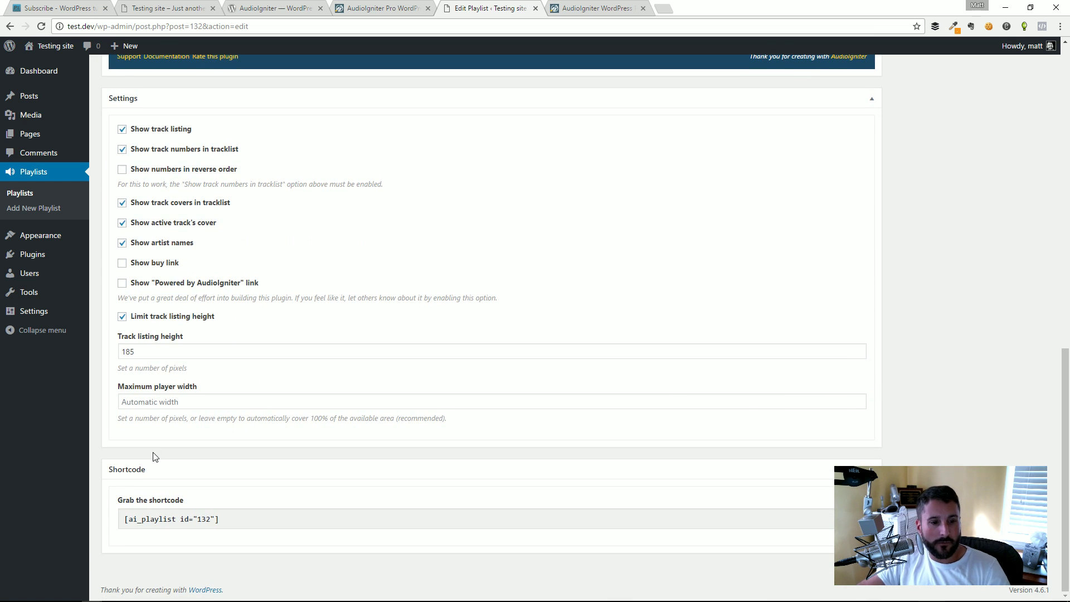
click(194, 521)
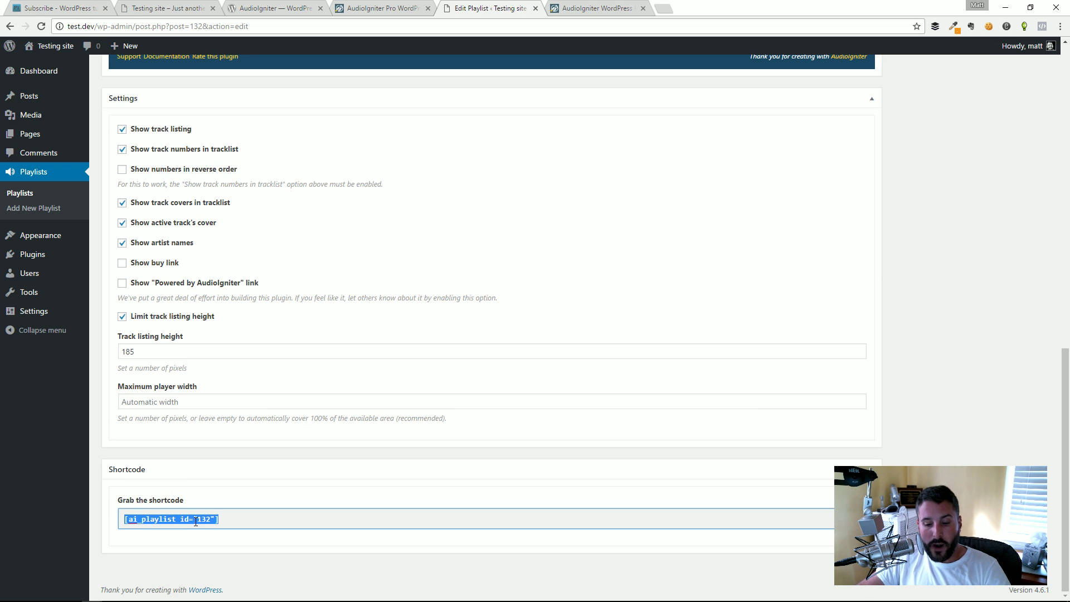
click(168, 8)
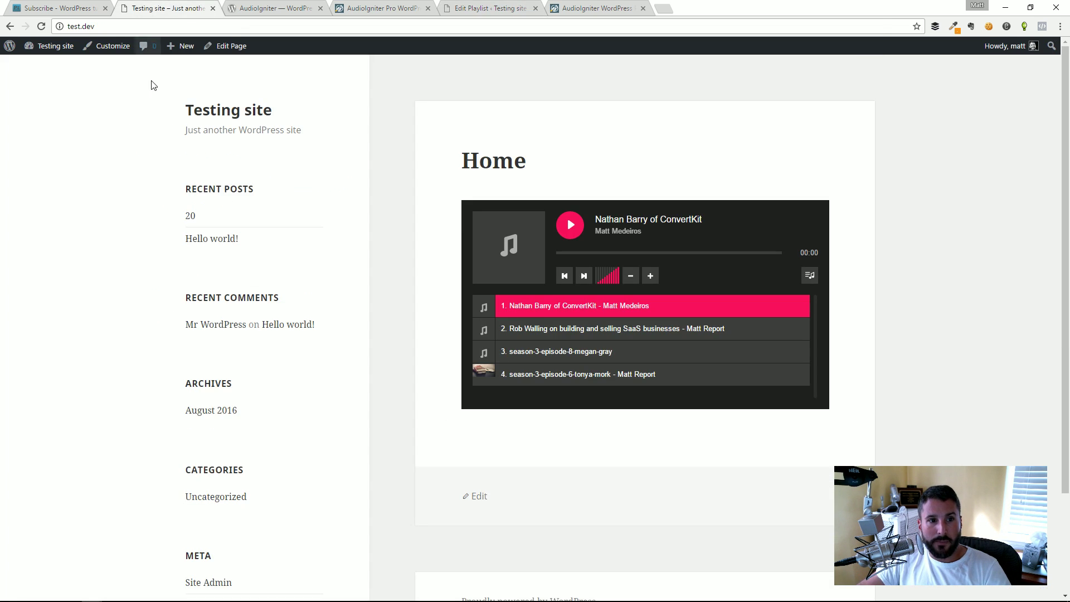
click(472, 499)
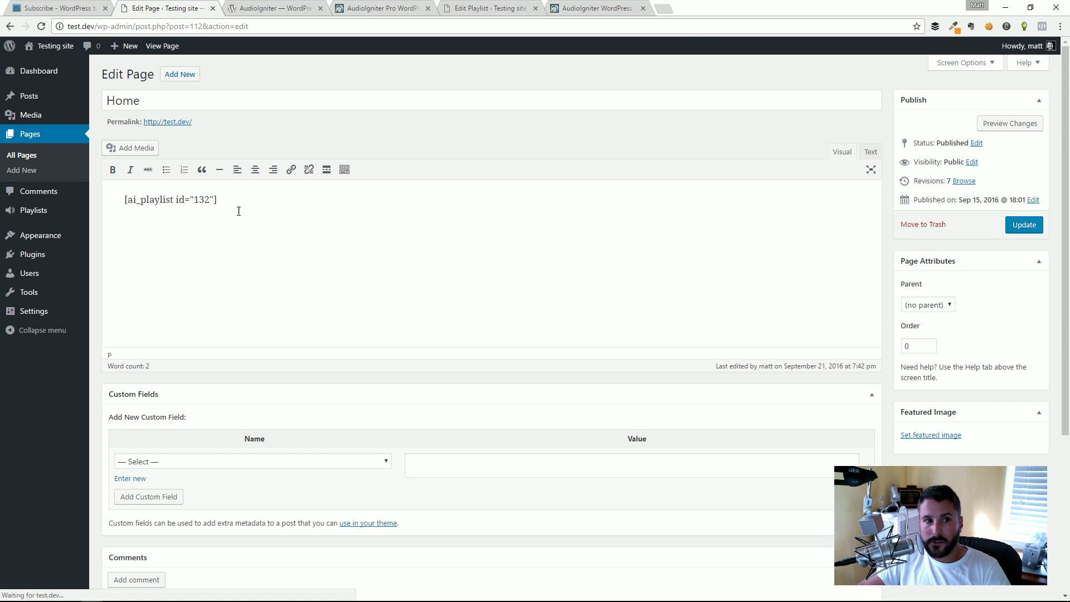
drag(306, 207, 75, 202)
mouse_move(51, 297)
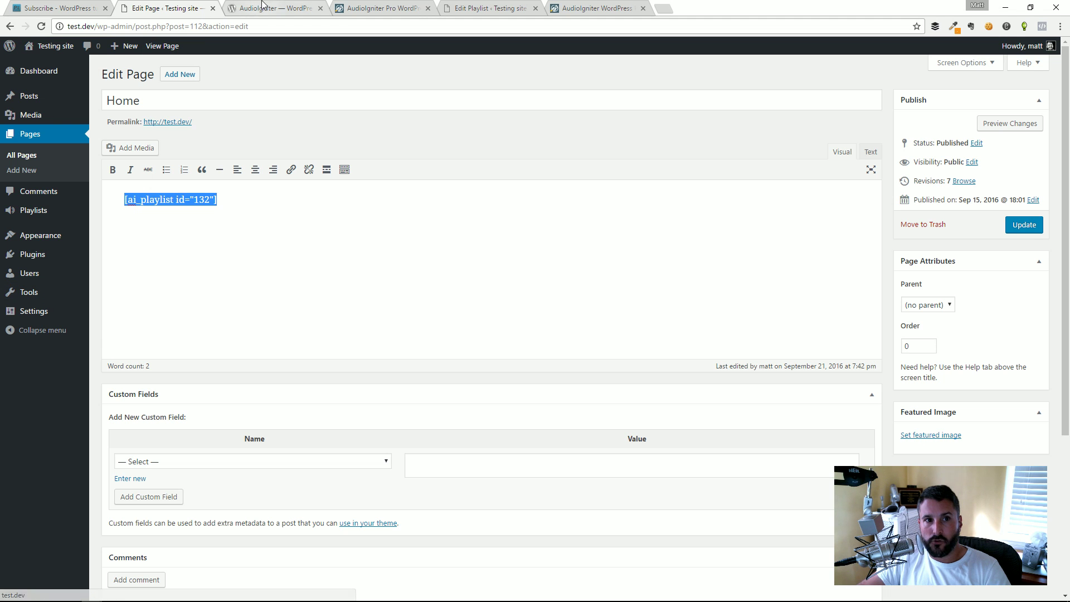
click(183, 123)
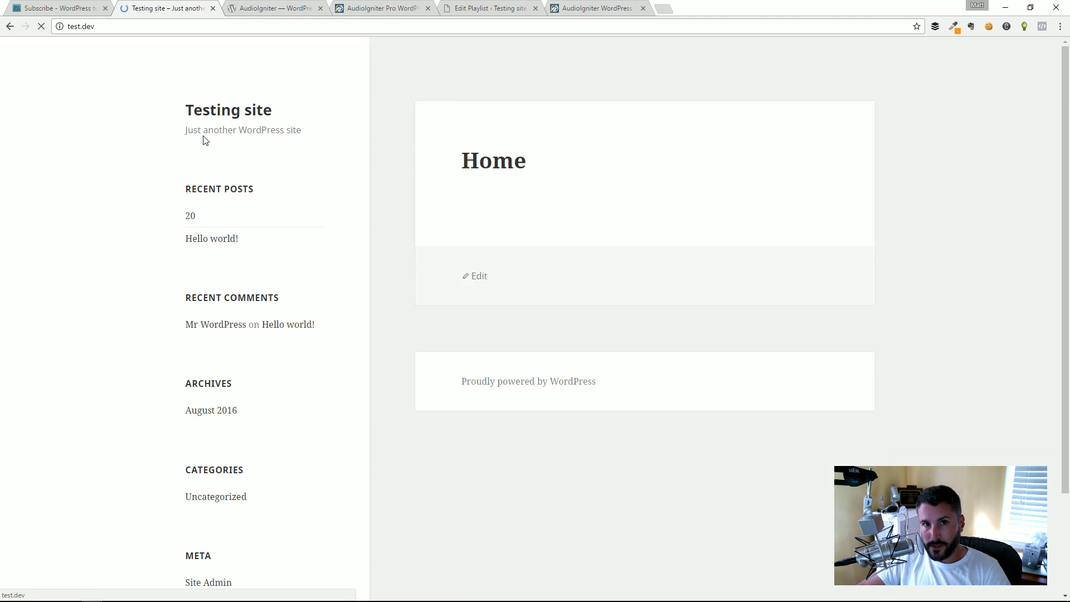
key(ctrl+5)
Step: Turn off 'Show track numbers in tracklist' and 'Show active track's cover'
scroll(390, 239, up, 2)
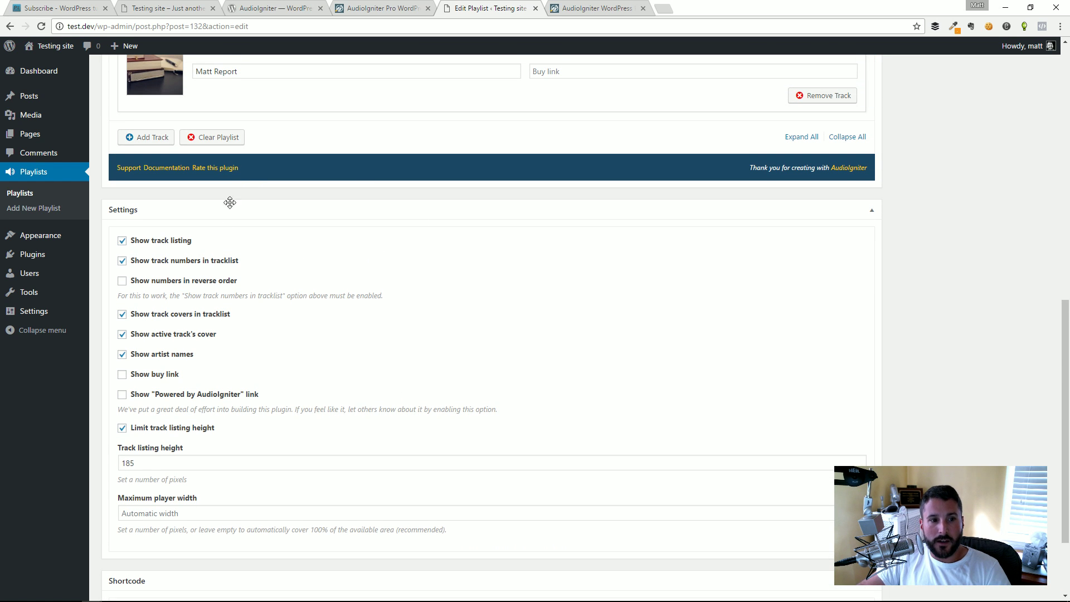
click(165, 263)
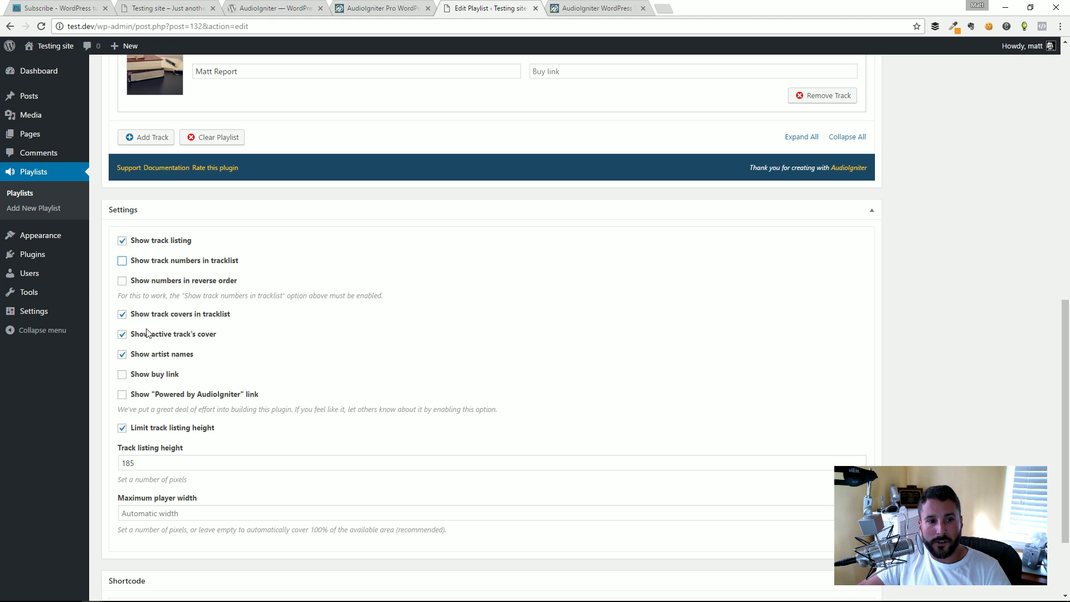
click(172, 338)
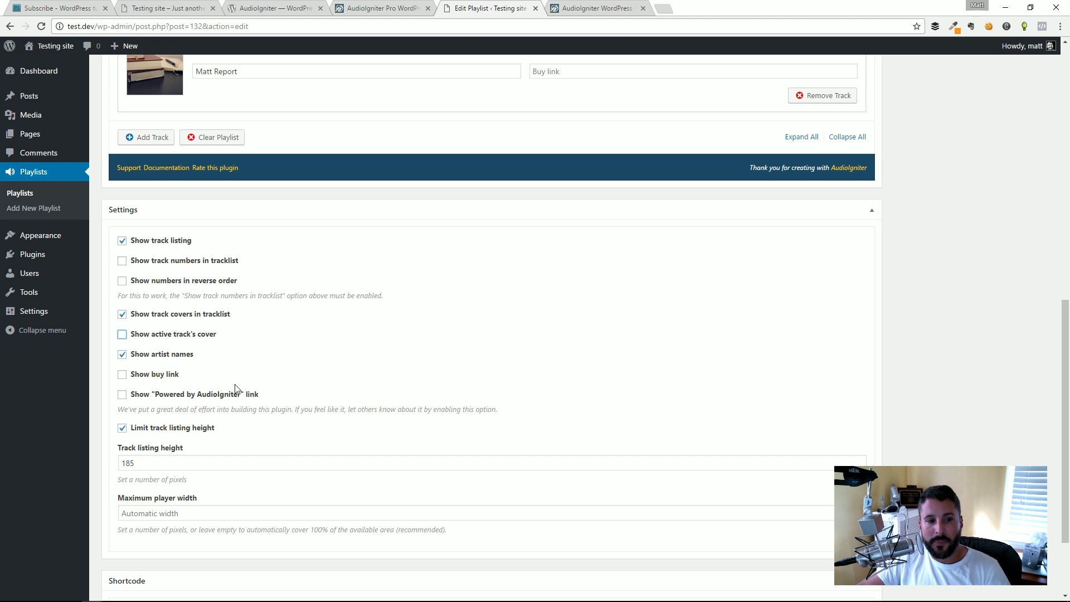
double_click(161, 463)
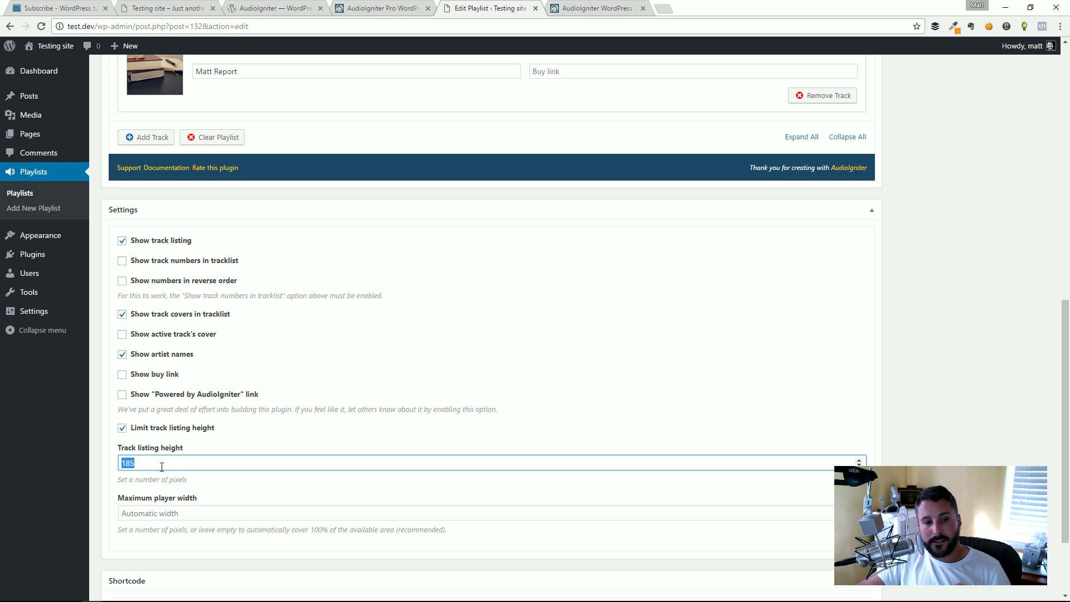
click(161, 465)
Step: Set the maximum player width to 350 pixels
click(199, 507)
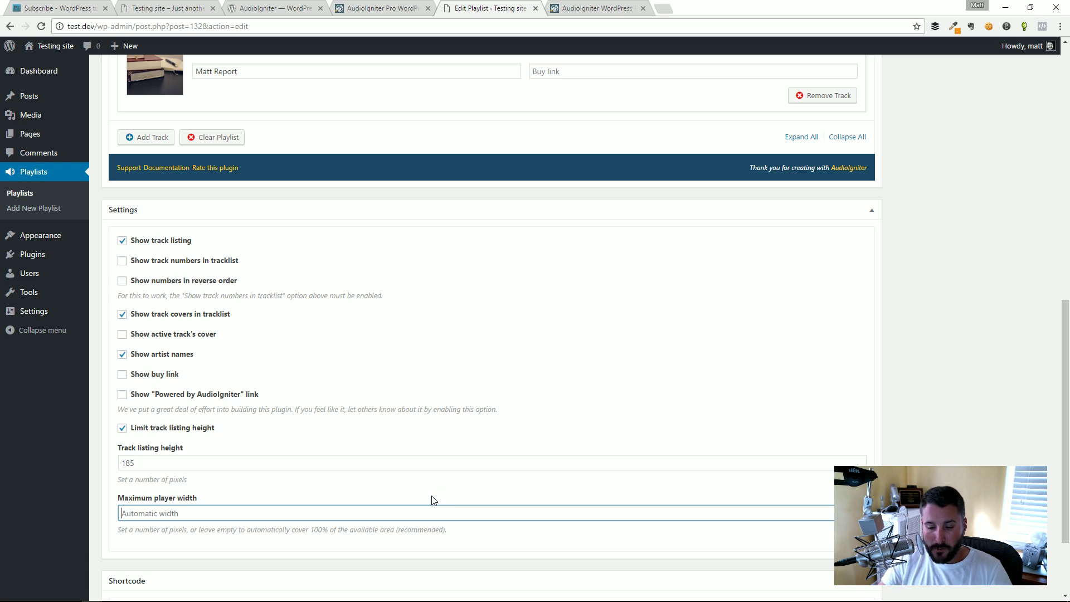
text(4)
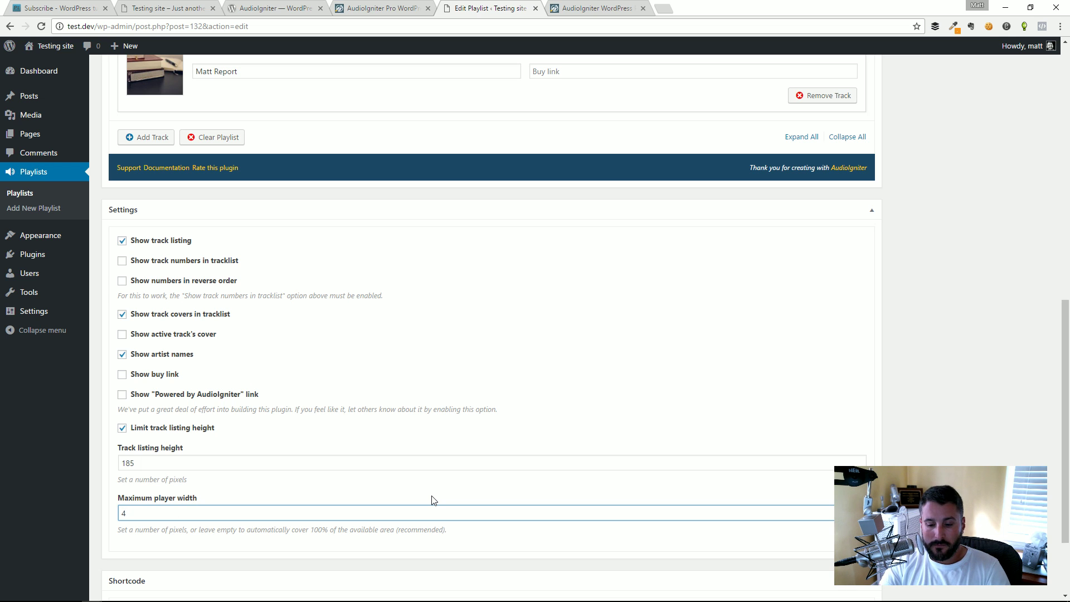
key(BackSpace)
text(350)
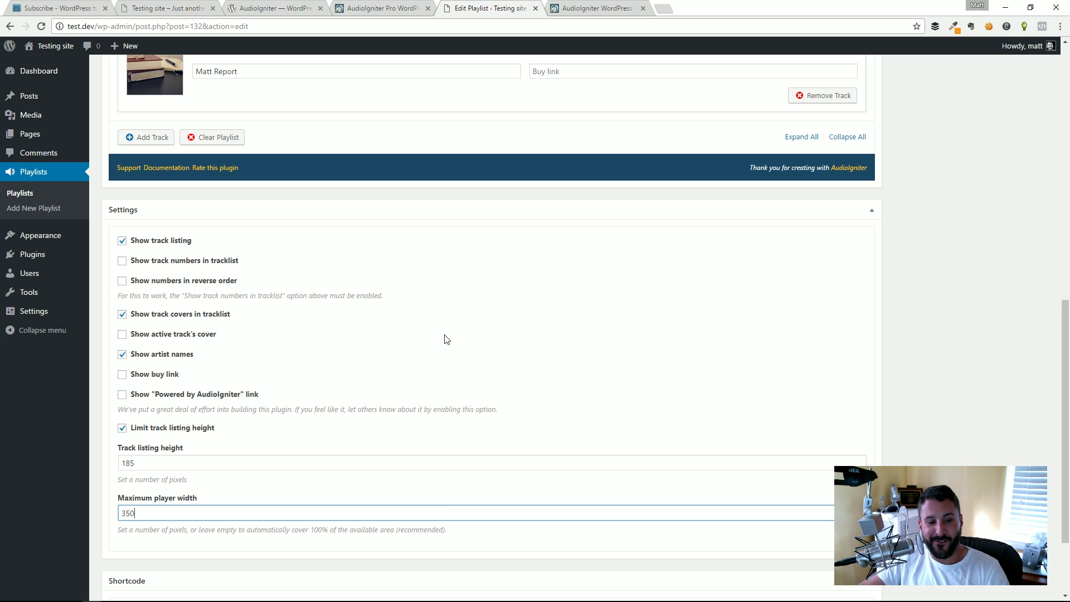
scroll(432, 347, down, 2)
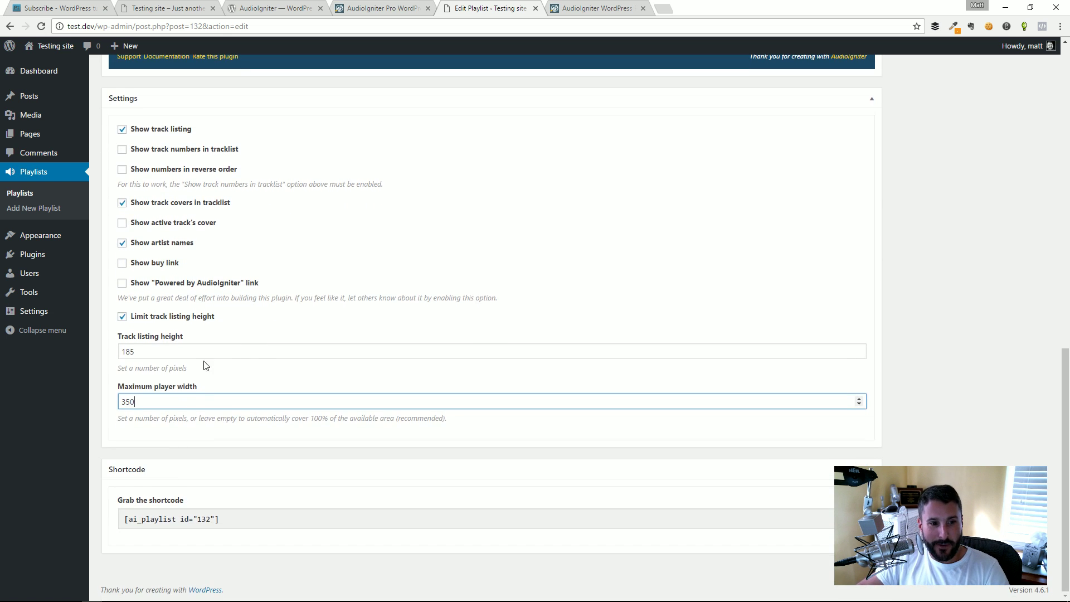
scroll(884, 229, up, 6)
scroll(998, 161, up, 7)
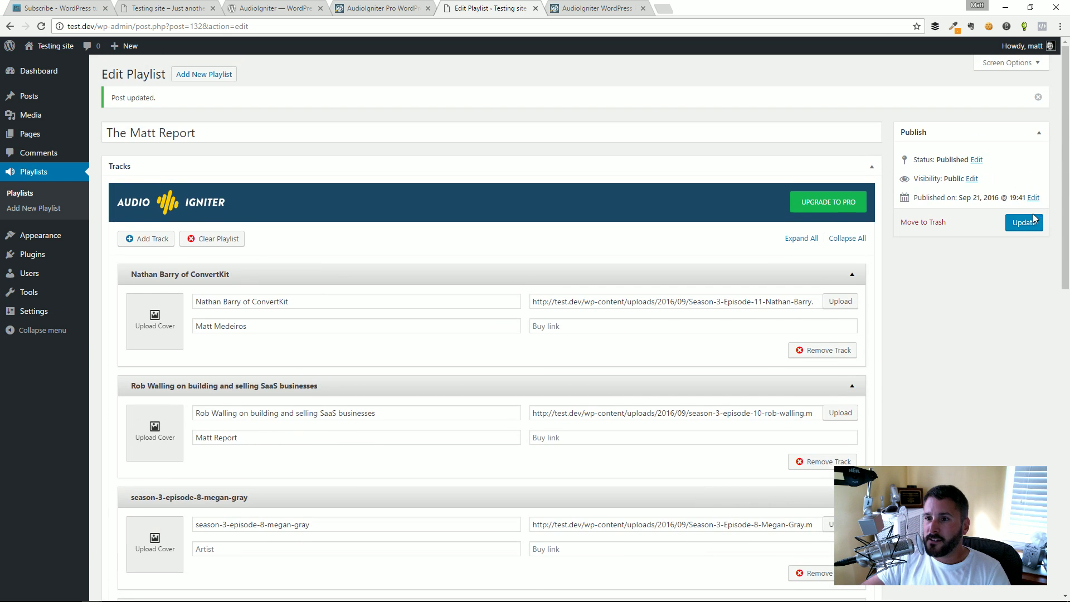
Step: Save the playlist settings, move the Testing site tab beside the editor, and reload it
click(1024, 223)
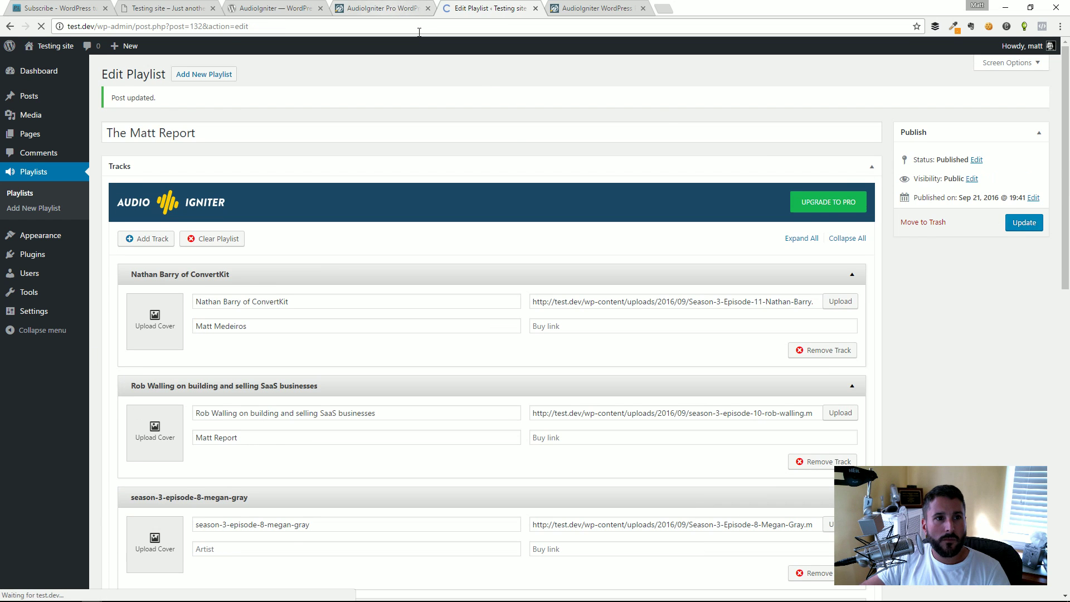
drag(167, 8, 493, 12)
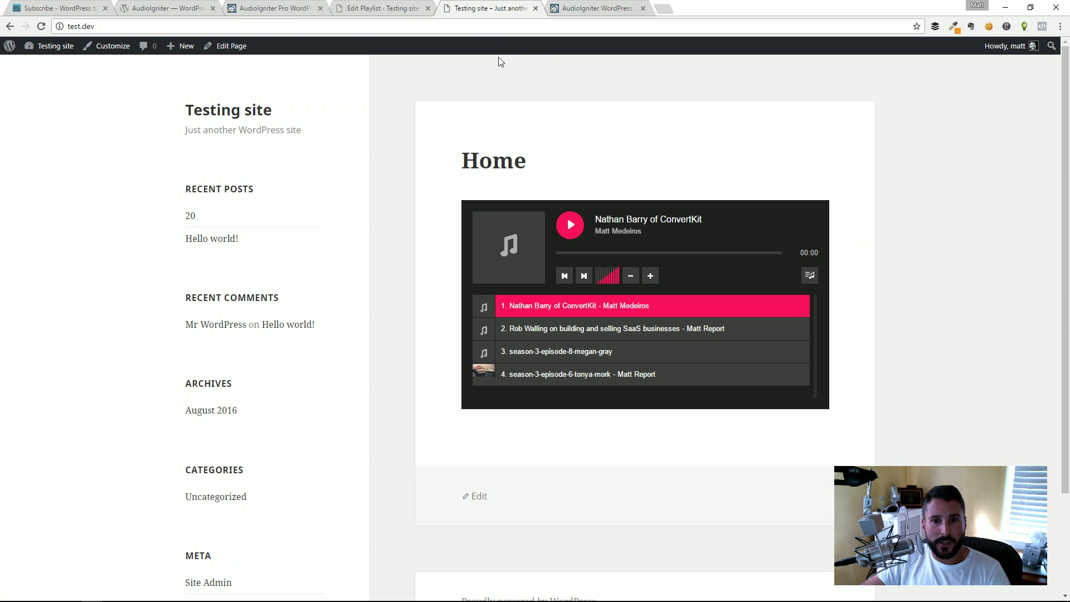
key(F5)
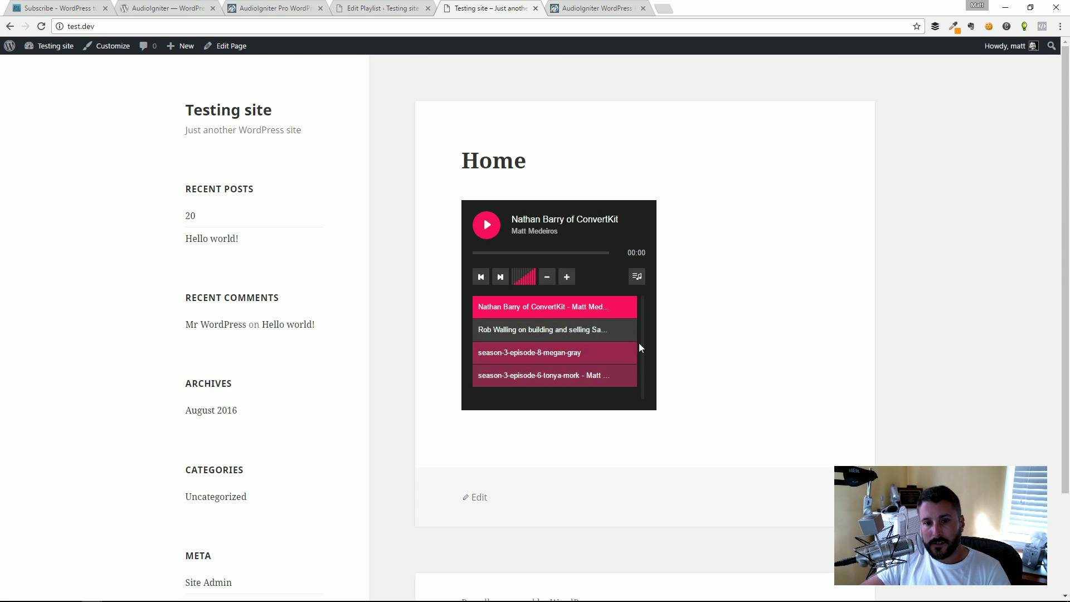
Step: Check the narrower player without track numbers, briefly viewing the Pro comparison tab
scroll(633, 335, down, 2)
scroll(619, 347, up, 2)
scroll(624, 340, down, 1)
scroll(641, 329, up, 1)
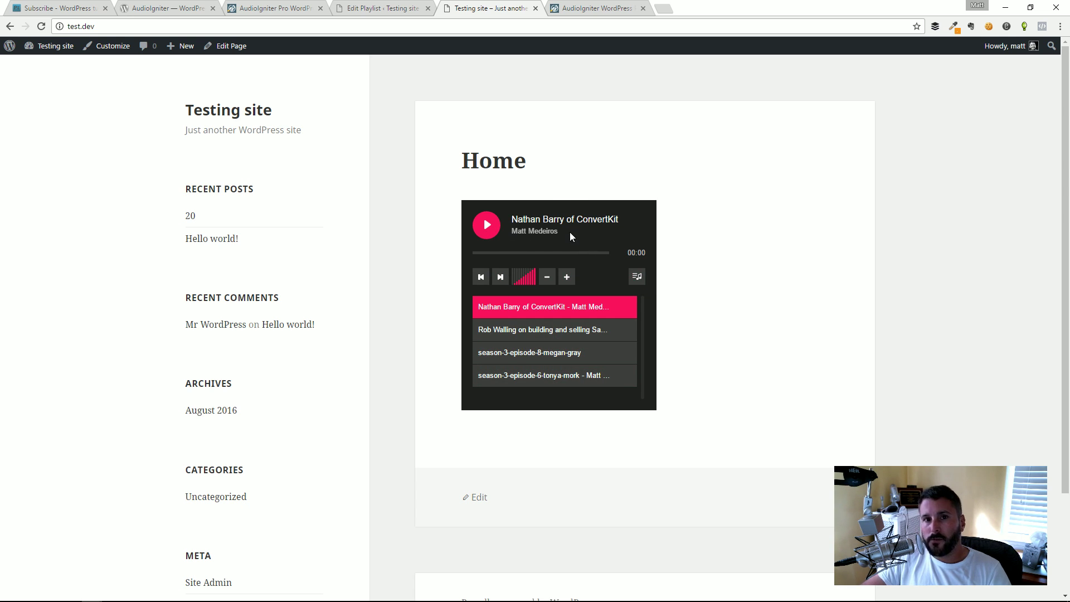
click(590, 8)
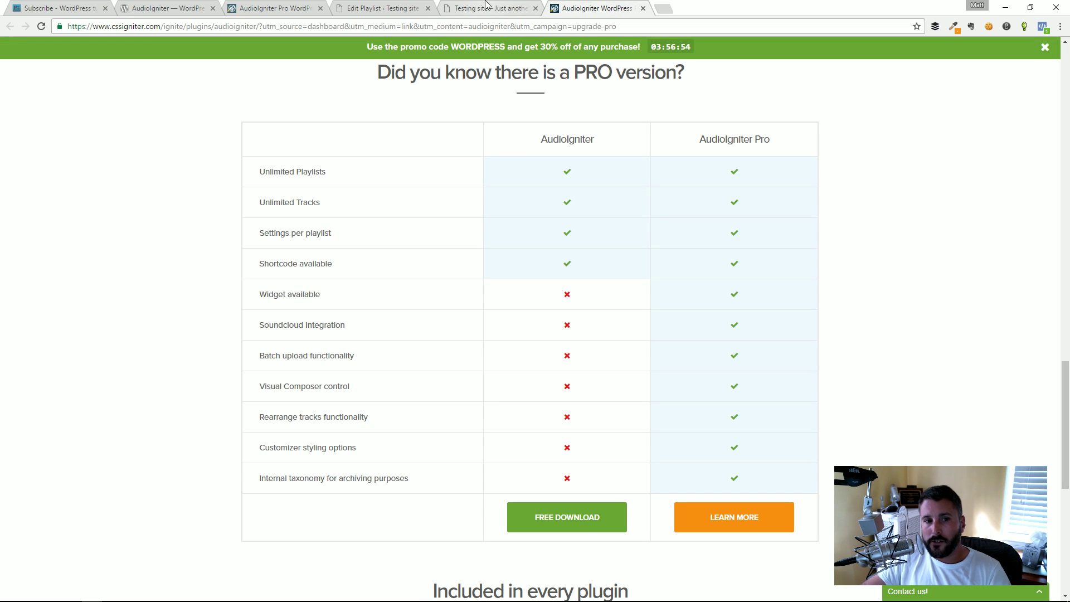
click(488, 8)
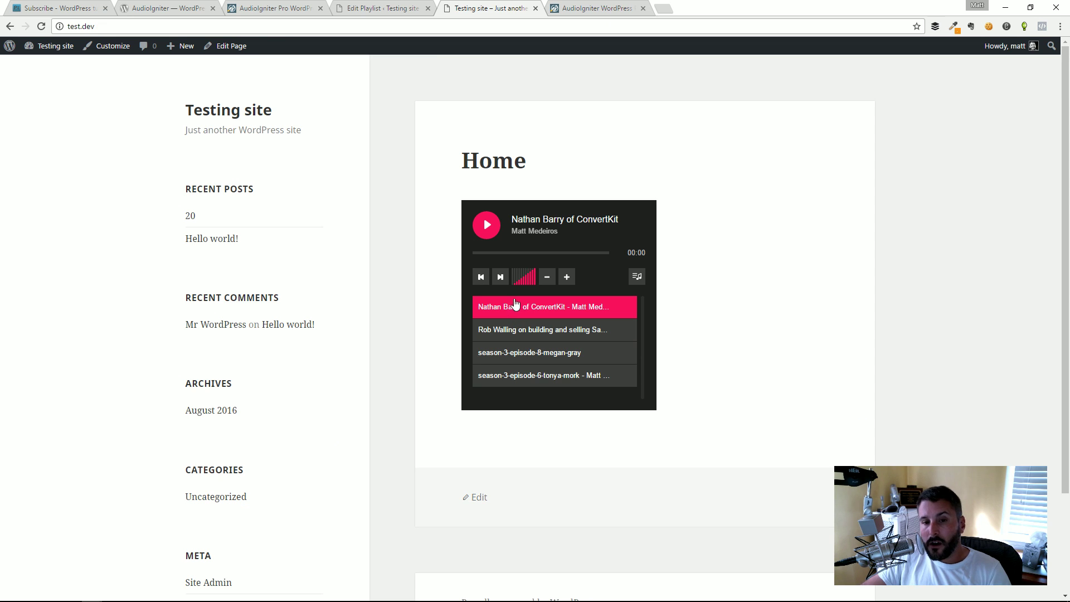
Step: Activate AudioIgniter Pro under Installed Plugins, then open the Playlists list
click(386, 7)
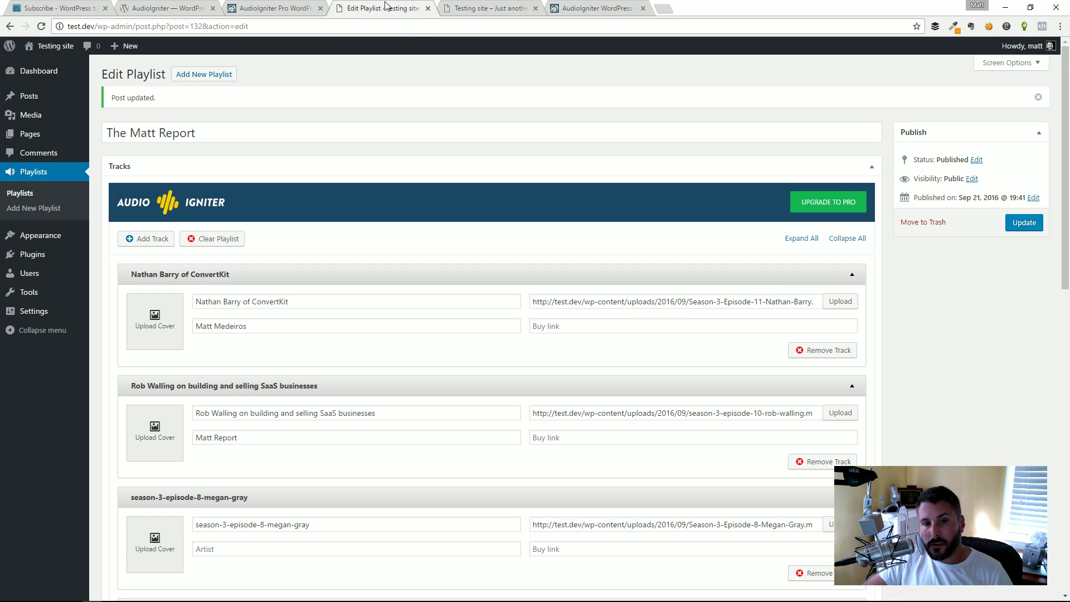
scroll(467, 164, down, 3)
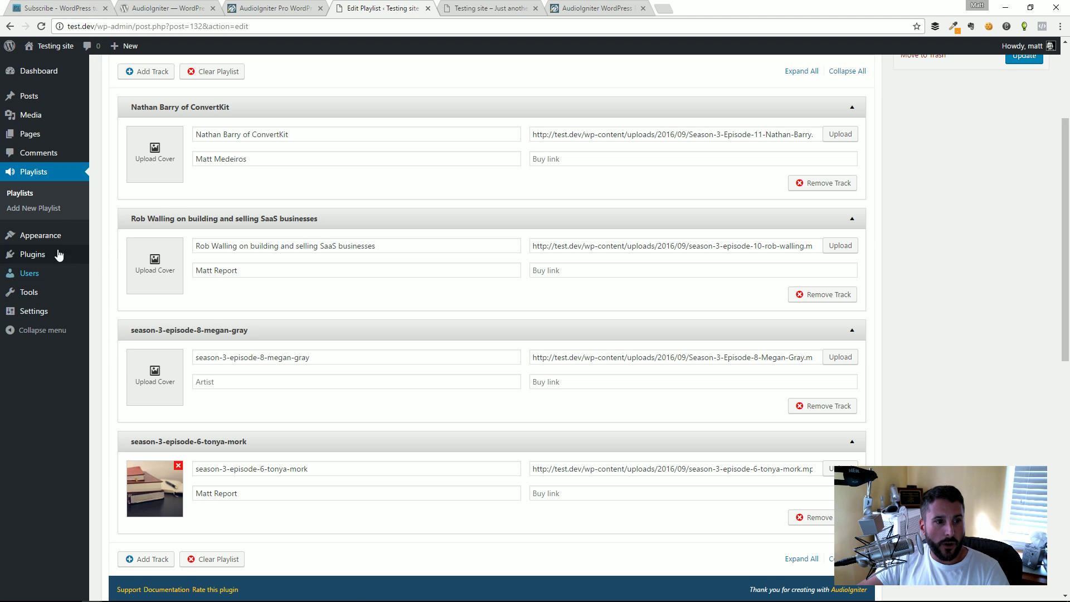
mouse_move(33, 254)
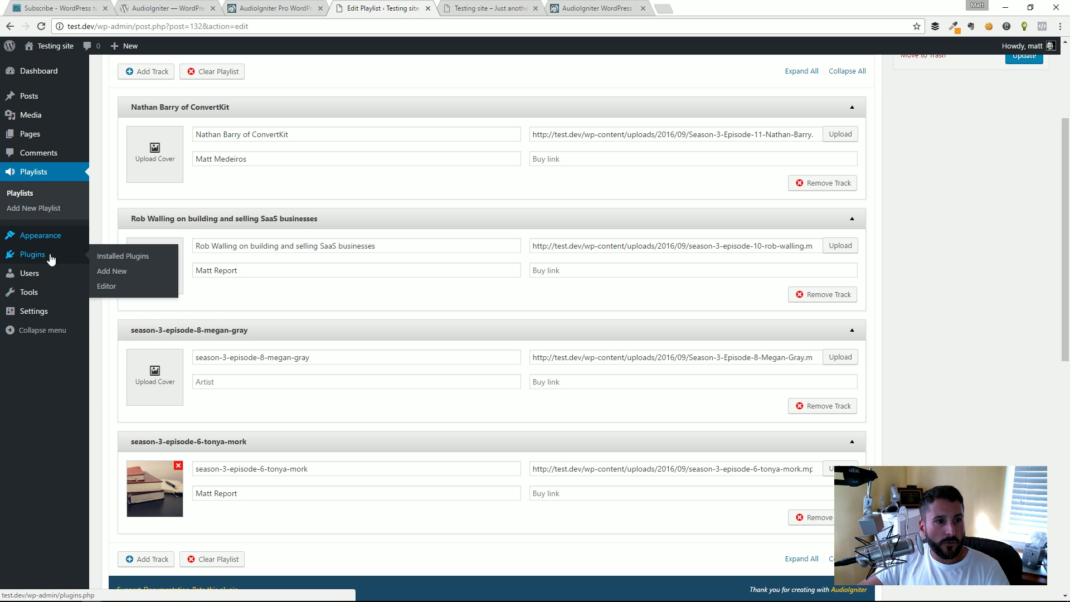
click(139, 260)
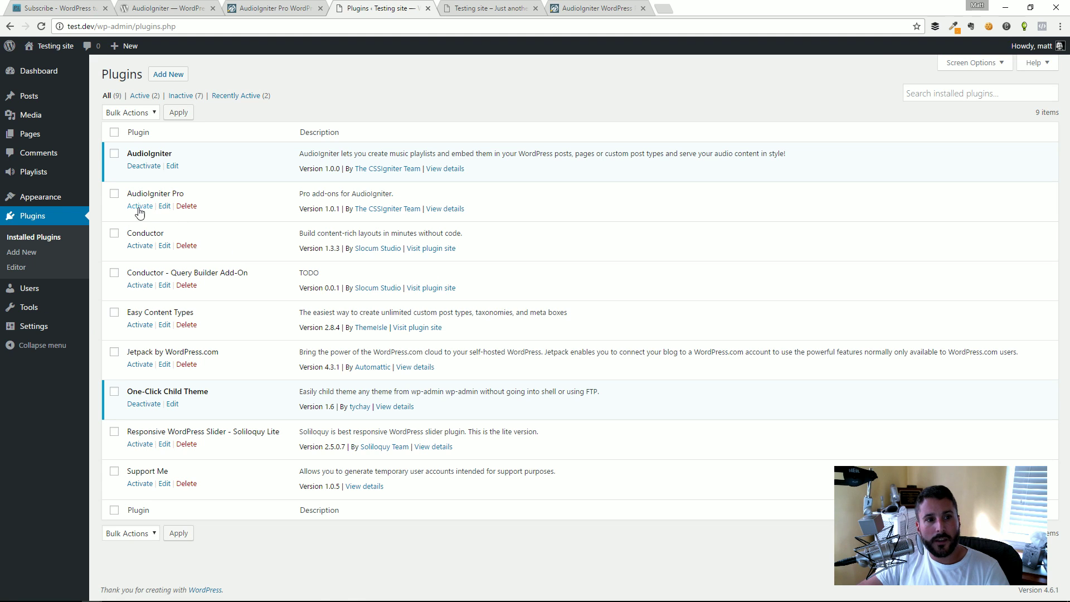
click(139, 206)
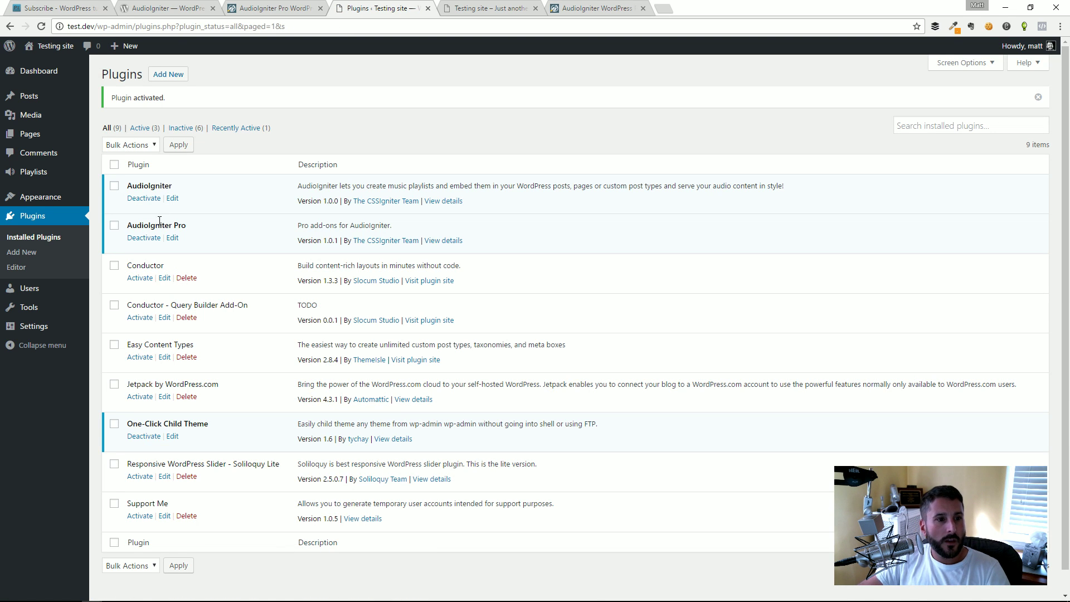
mouse_move(61, 172)
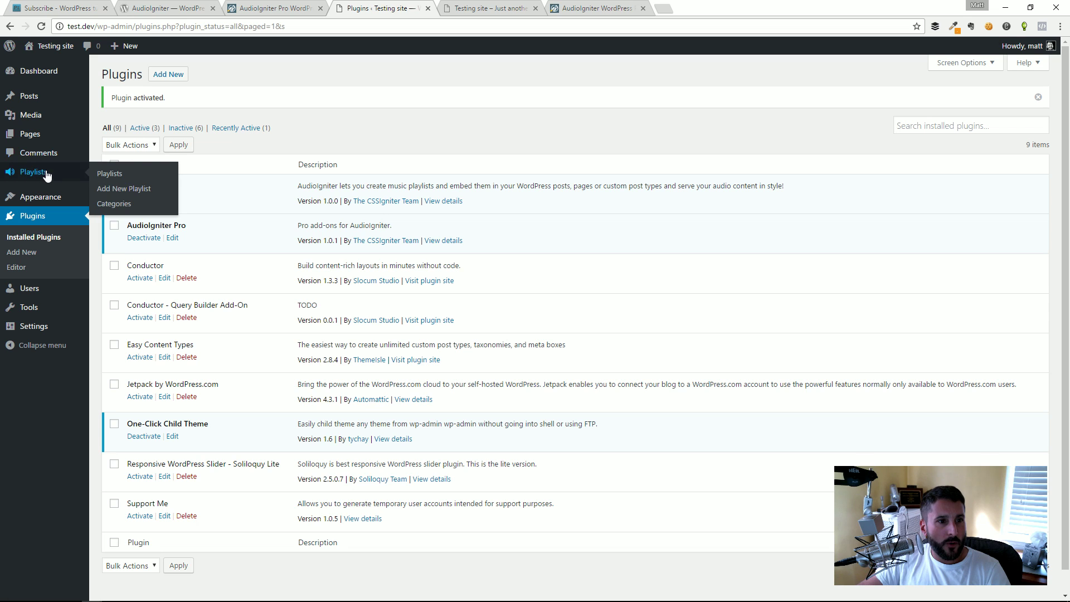
click(111, 174)
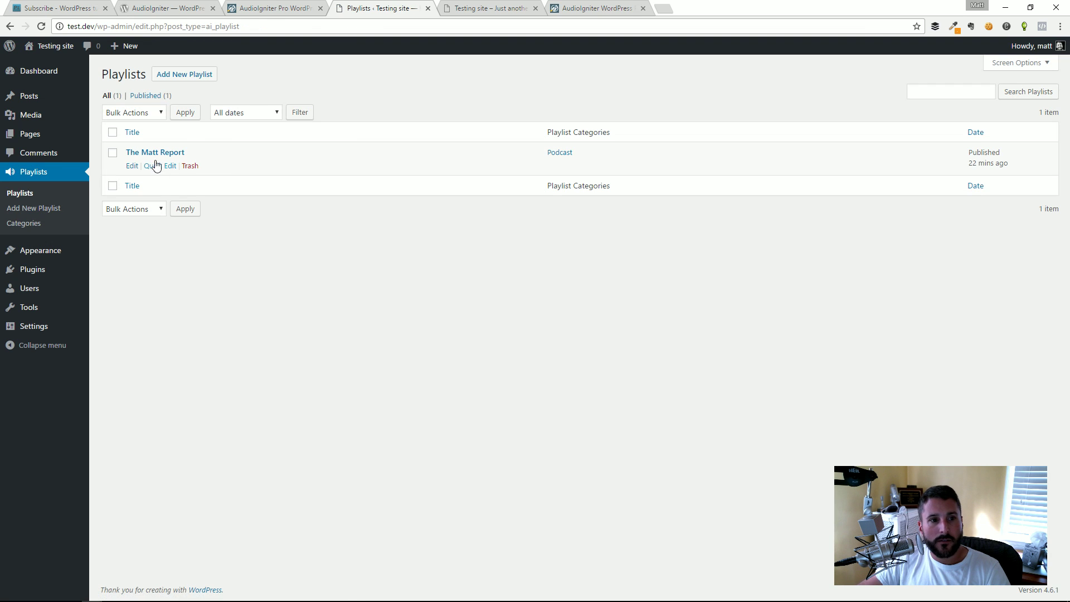
Step: Add a fifth empty track to The Matt Report playlist and select its audio file field
click(132, 167)
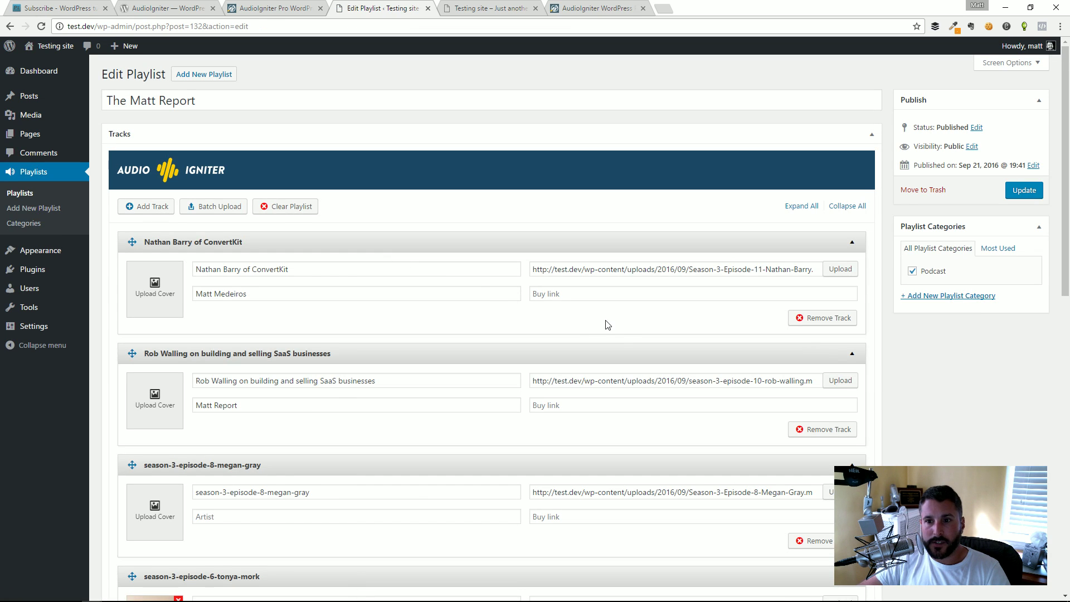
scroll(634, 326, down, 6)
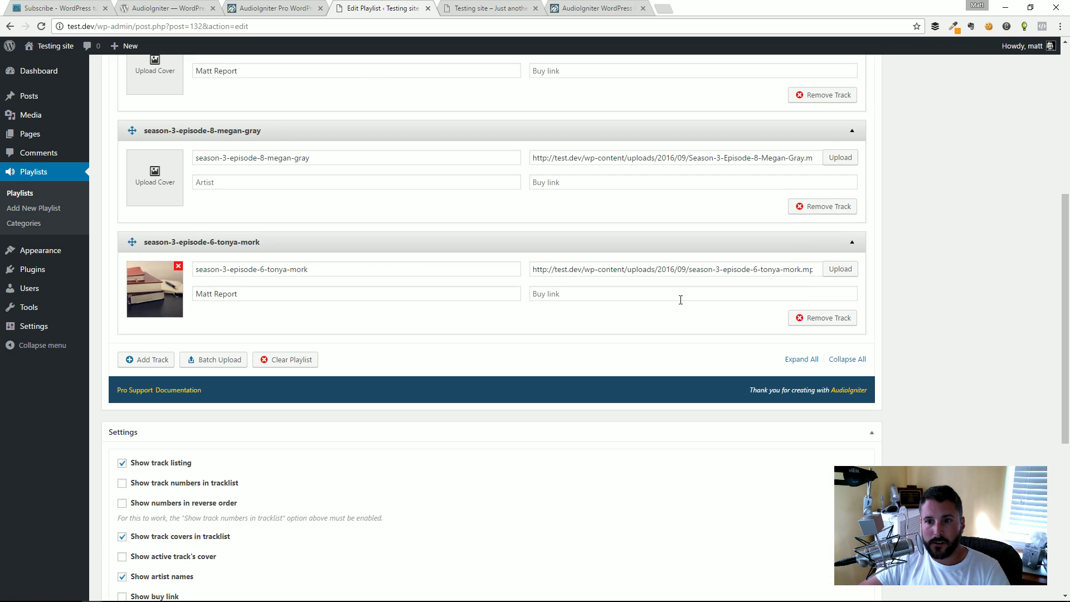
scroll(383, 267, up, 6)
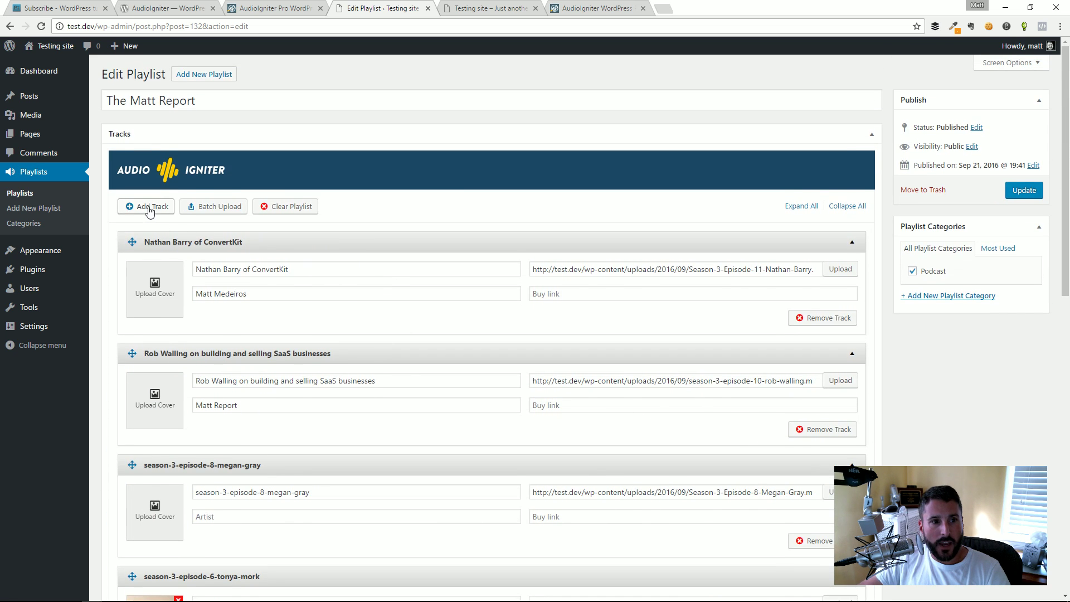
click(149, 209)
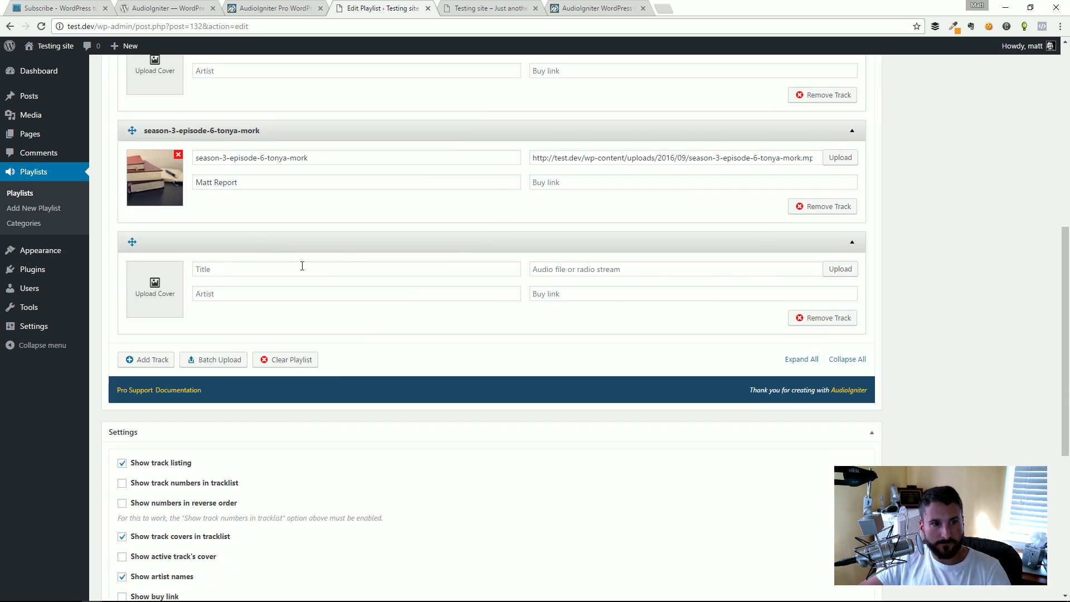
click(622, 273)
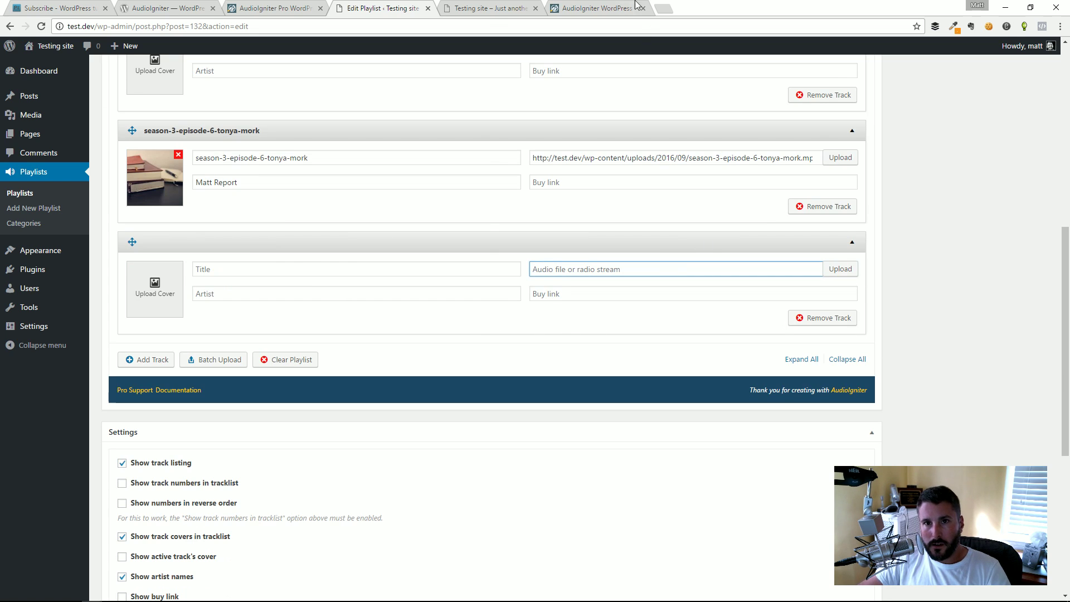
Step: Open soundcloud.com in a new tab and go to the suggested mattreport profile address
click(662, 8)
text(soundcloud.com)
key(Return)
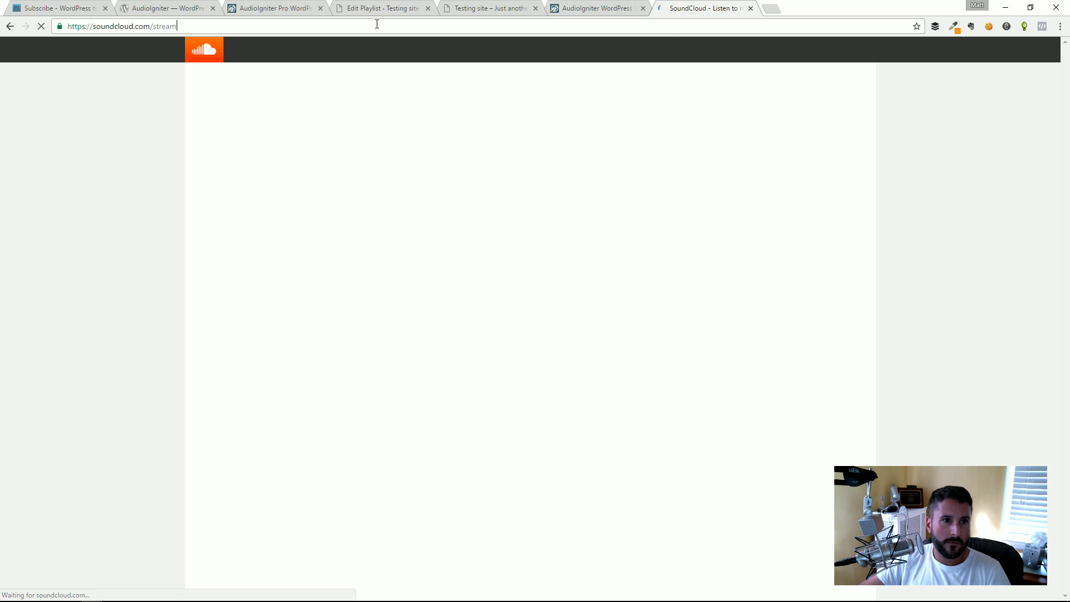
click(377, 24)
text(si)
key(BackSpace)
key(BackSpace)
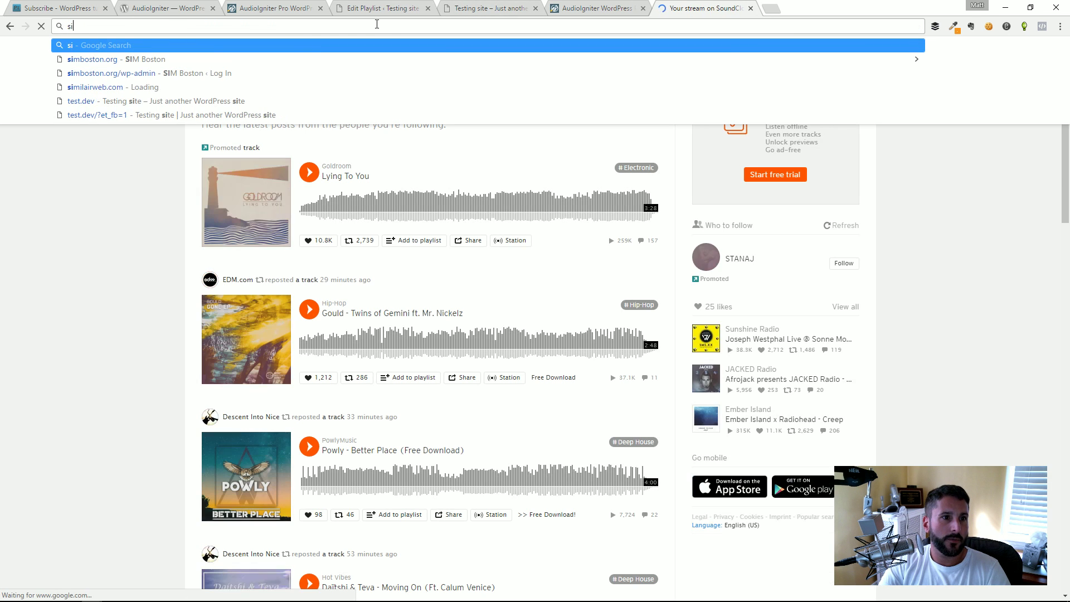
text(ound)
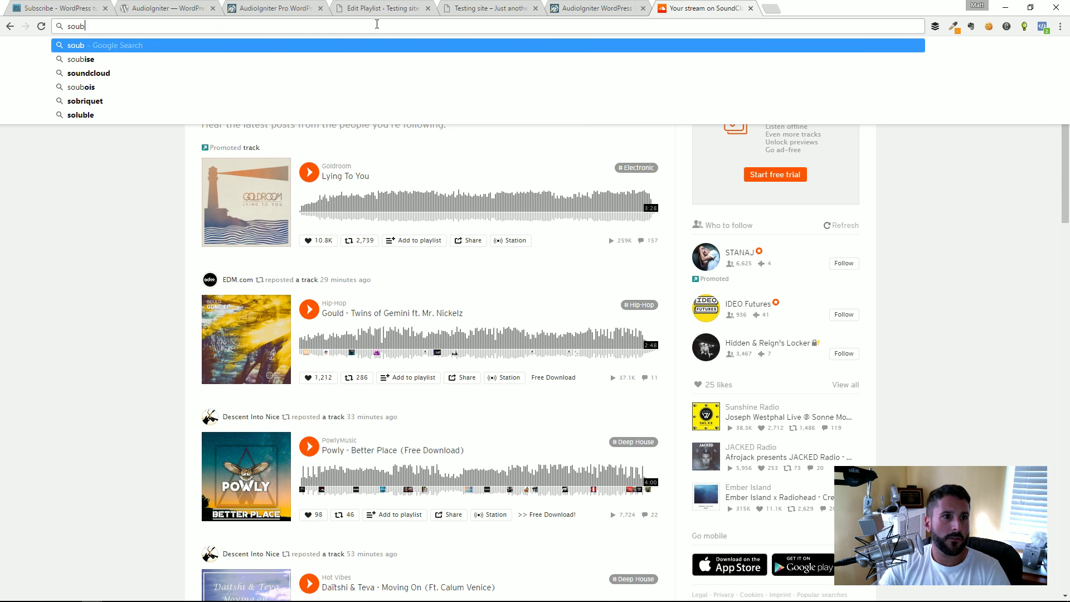
key(Down)
key(Return)
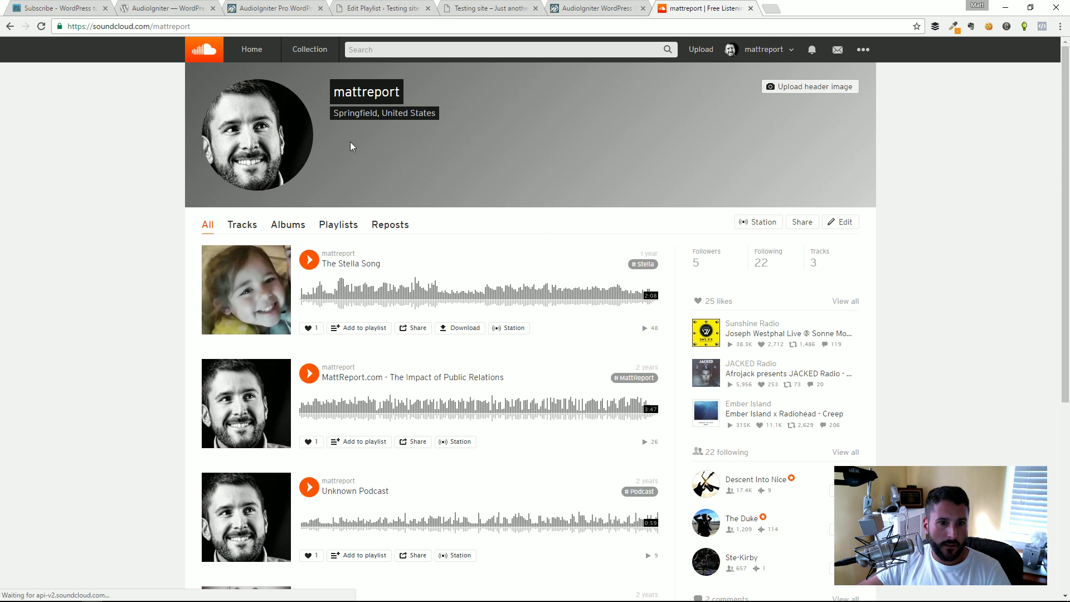
Step: Try the themattreport and the-matt-report SoundCloud profile addresses instead
click(164, 27)
click(154, 27)
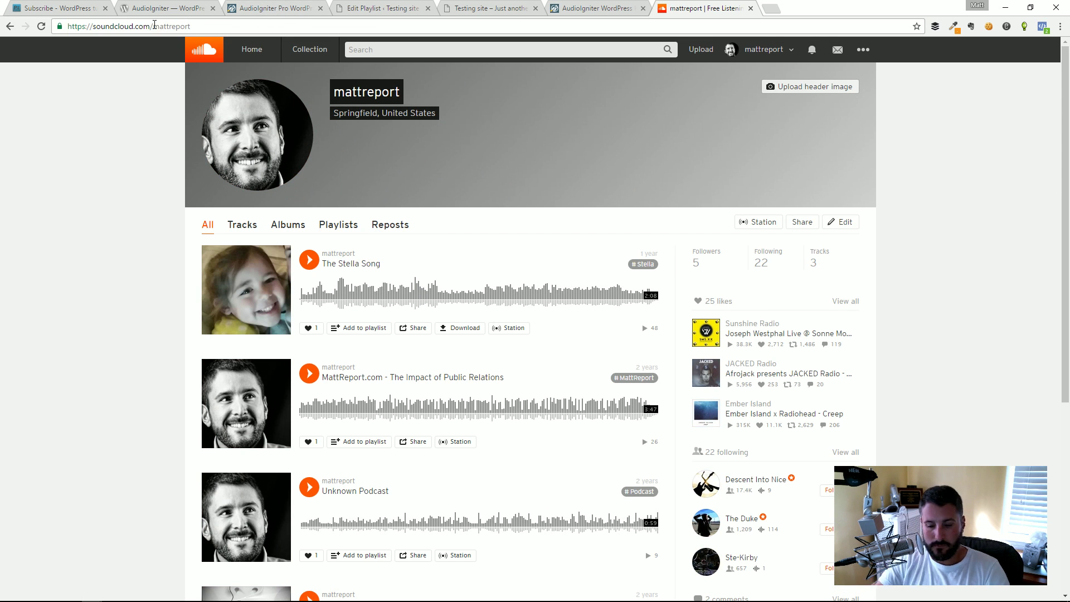
text(the)
key(Return)
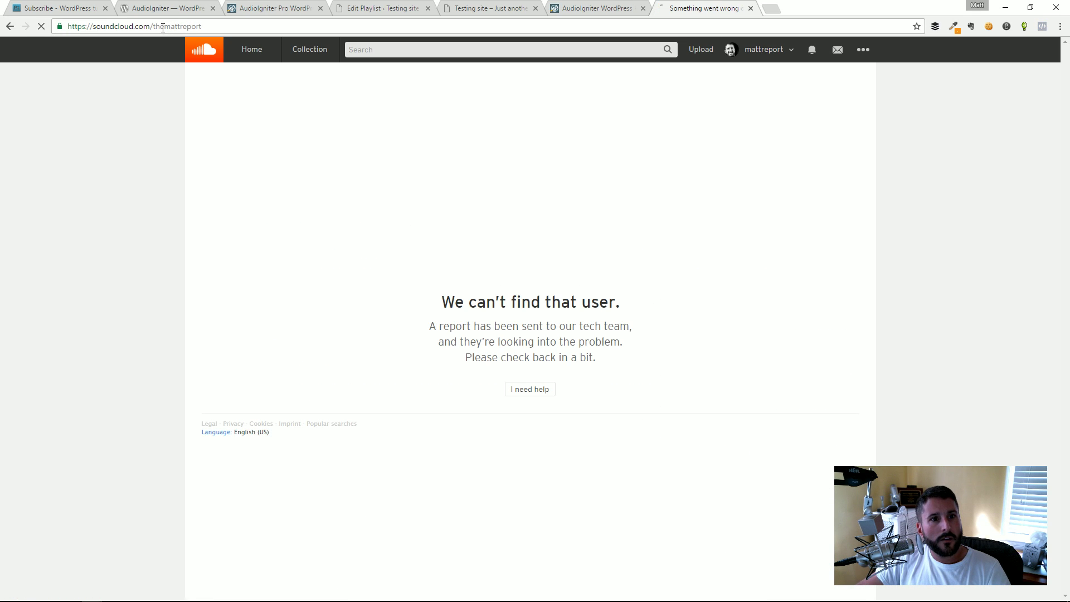
double_click(163, 27)
click(164, 26)
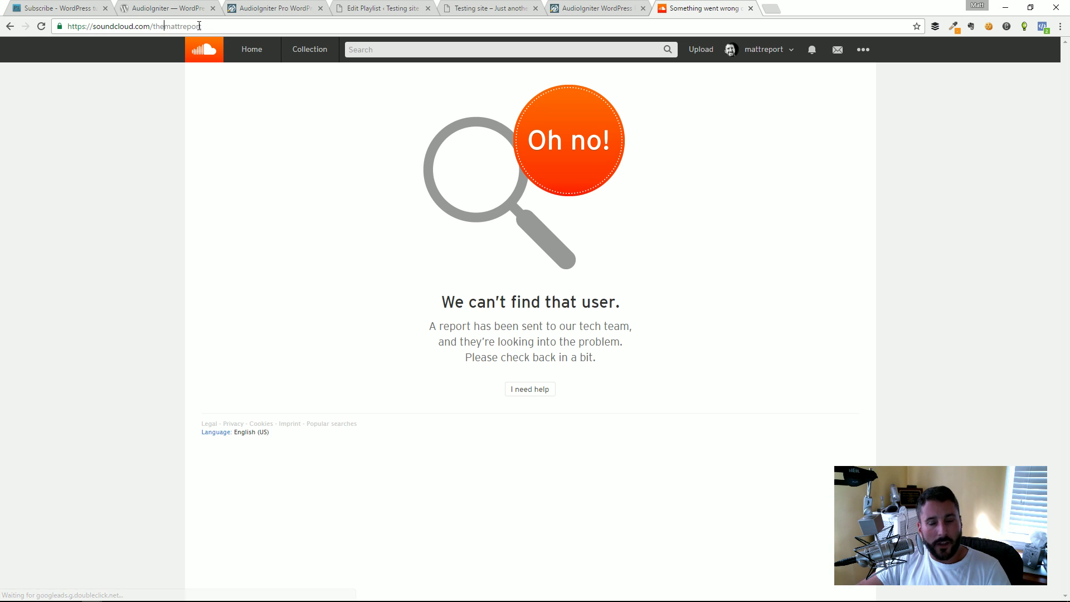
text(-matt)
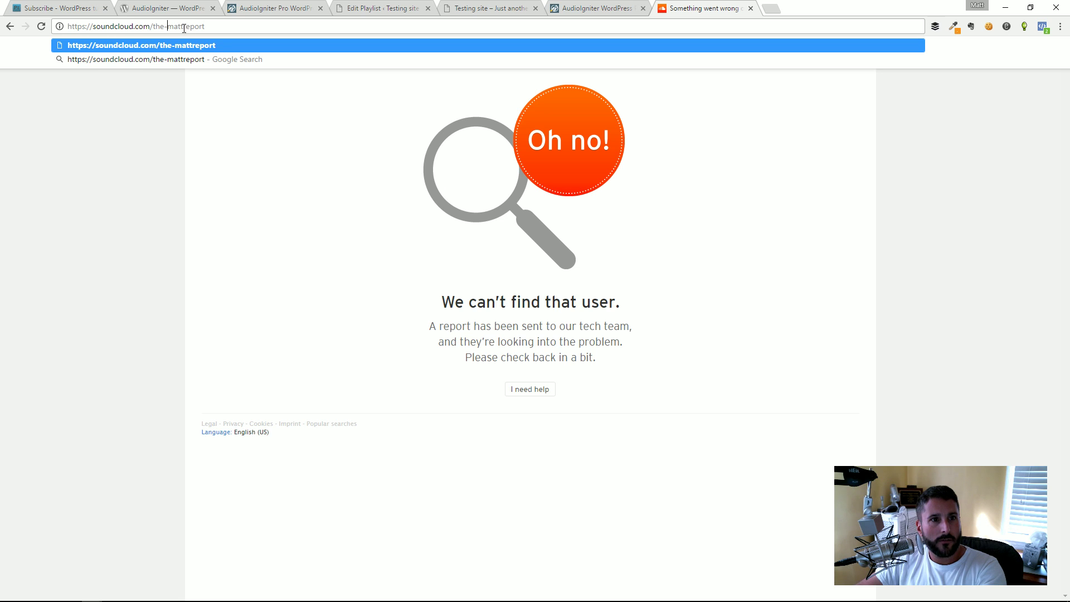
text(-)
key(Return)
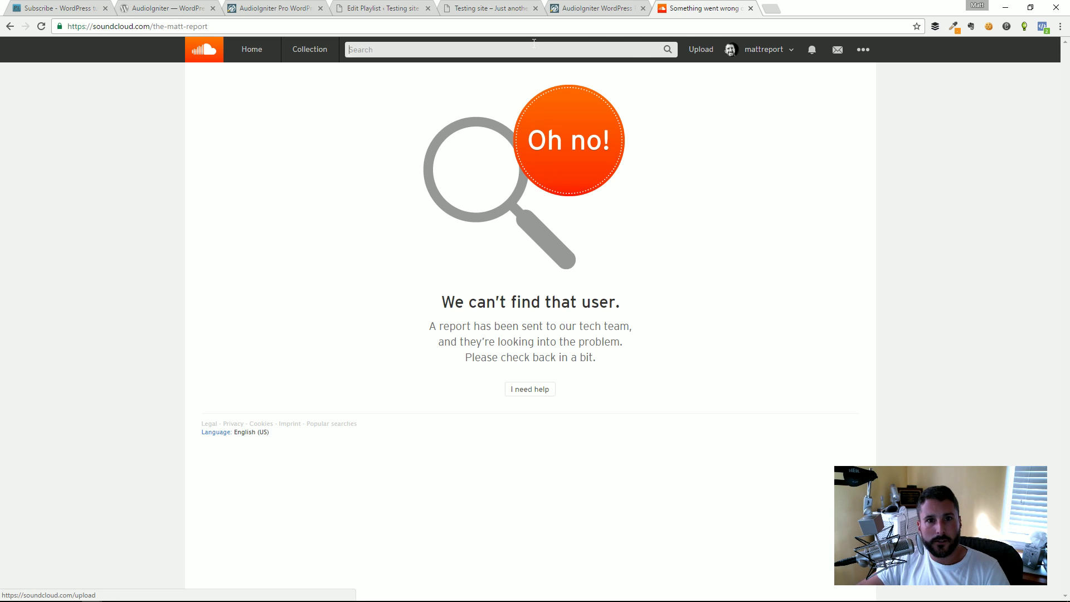
Step: Search SoundCloud for mattreport and copy the Rob Walling SaaS businesses track link
click(534, 45)
text(mattreport)
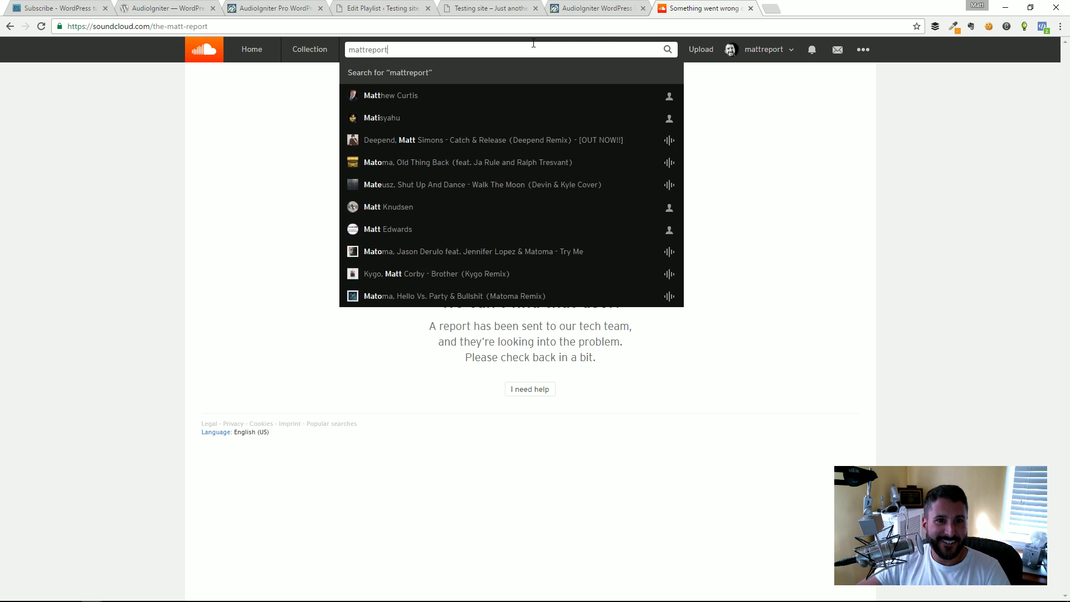
click(437, 92)
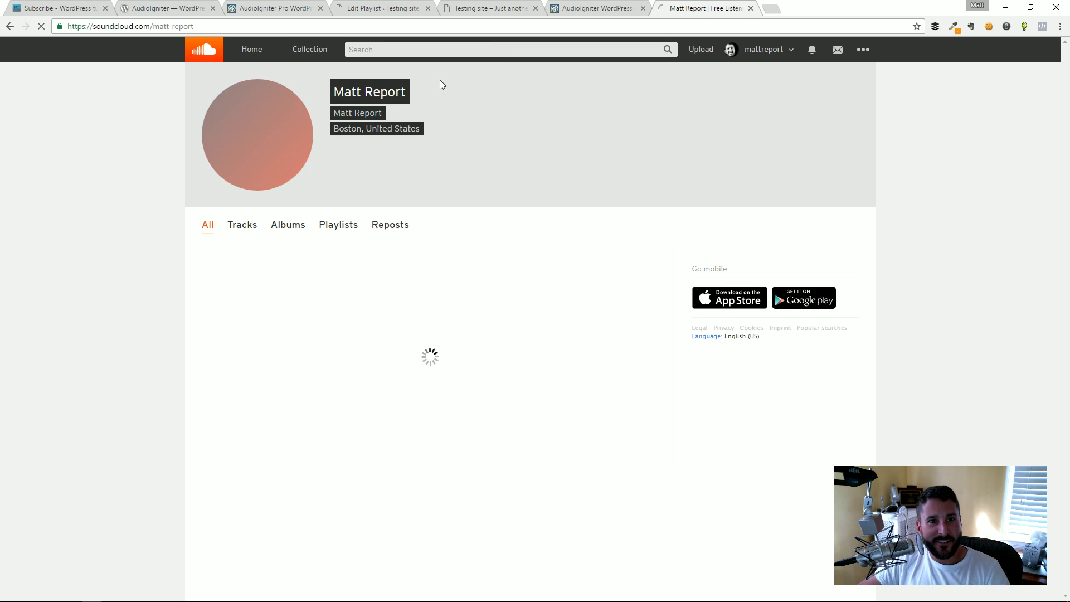
click(383, 263)
click(435, 26)
key(ctrl+c)
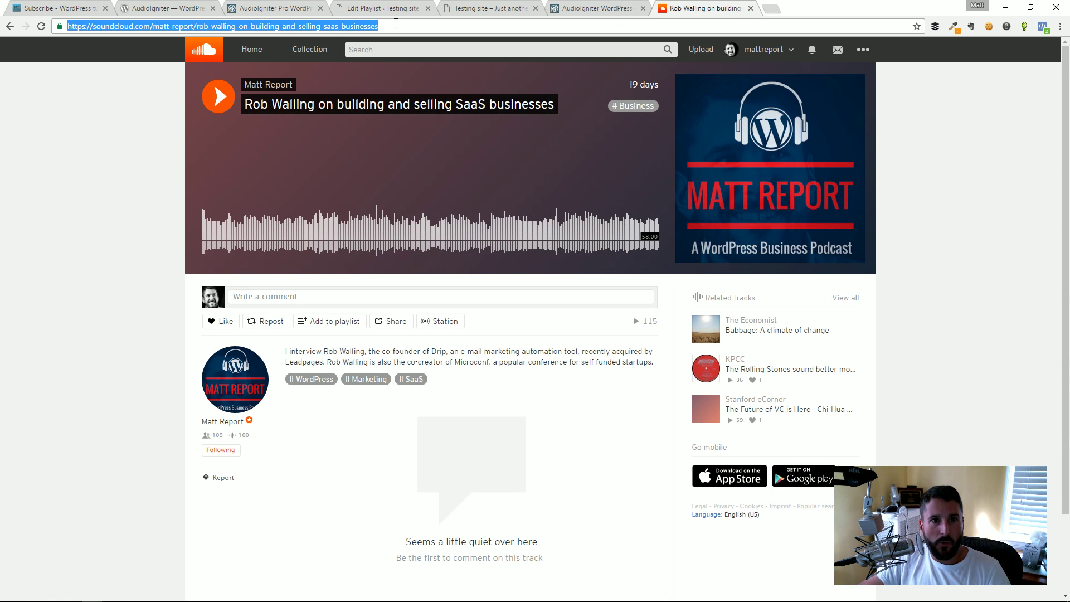
click(595, 8)
Step: Paste the SoundCloud URL as the new track's audio file and sync its details, dismissing the cover image errors
click(379, 8)
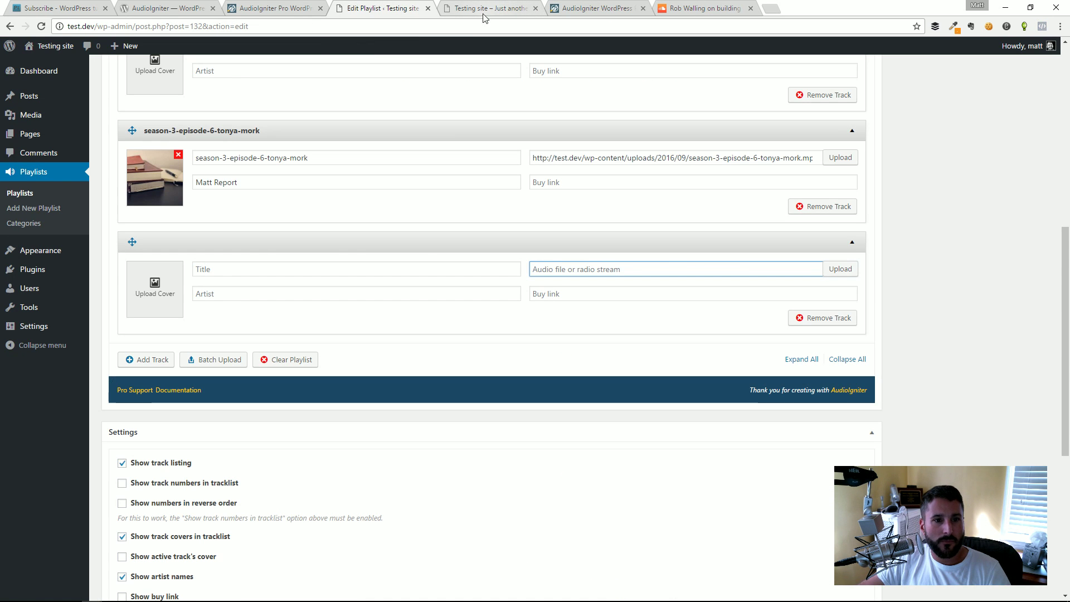
key(ctrl+v)
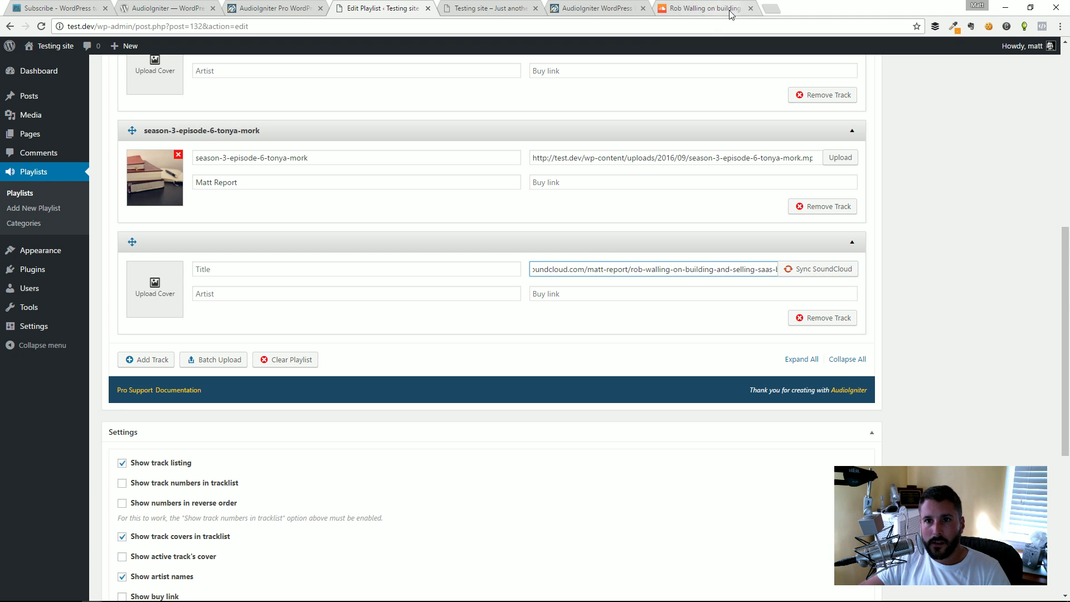
click(750, 8)
click(812, 271)
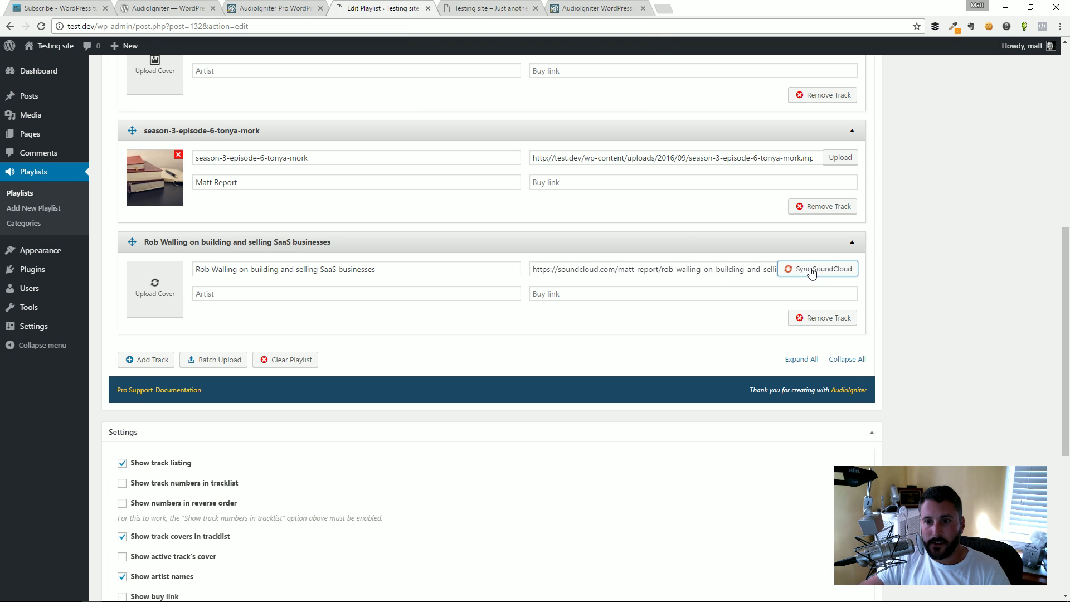
click(625, 90)
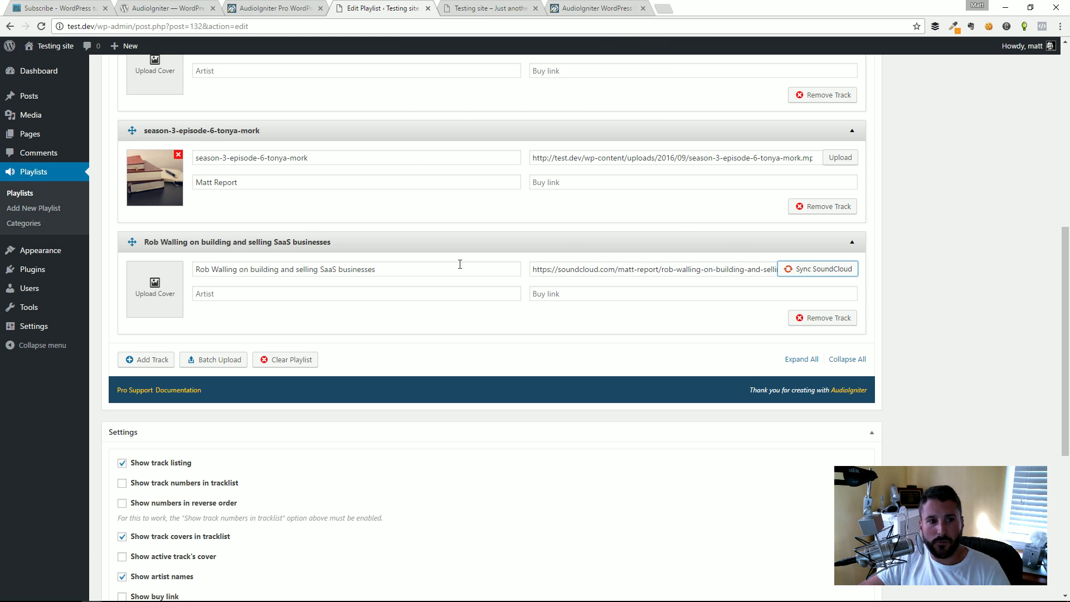
click(794, 272)
click(623, 107)
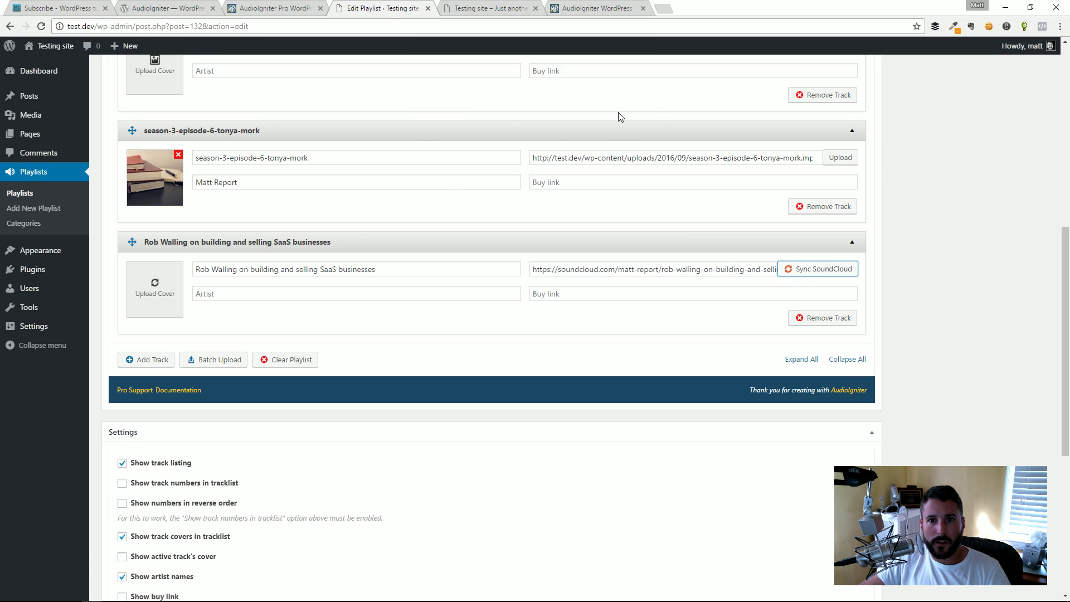
Step: Update the playlist and check the synced Rob Walling SaaS title
scroll(830, 302, up, 3)
scroll(613, 346, down, 2)
scroll(659, 339, up, 7)
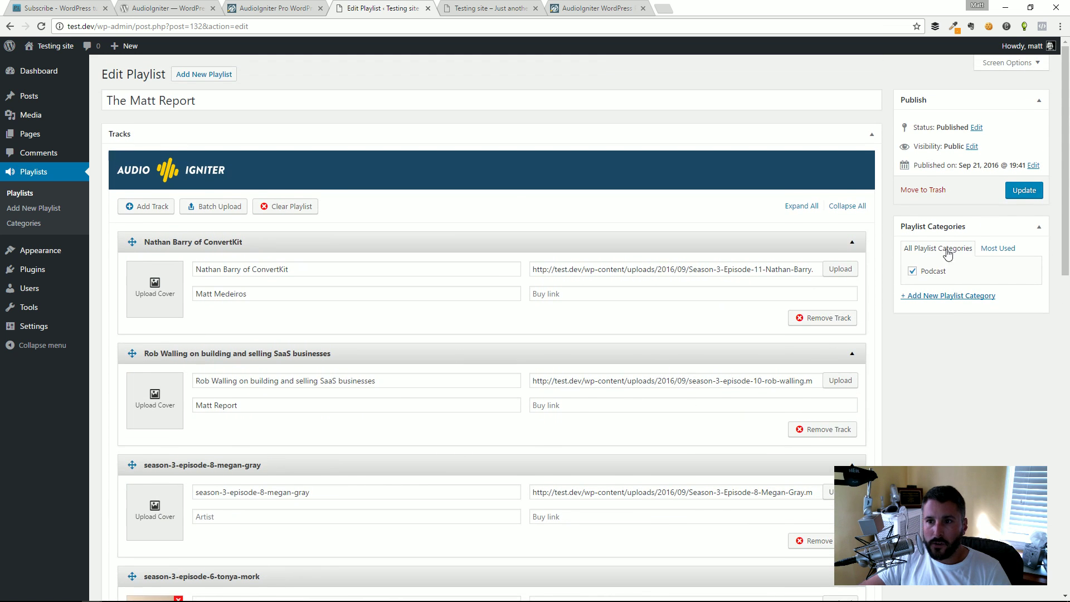
click(1018, 192)
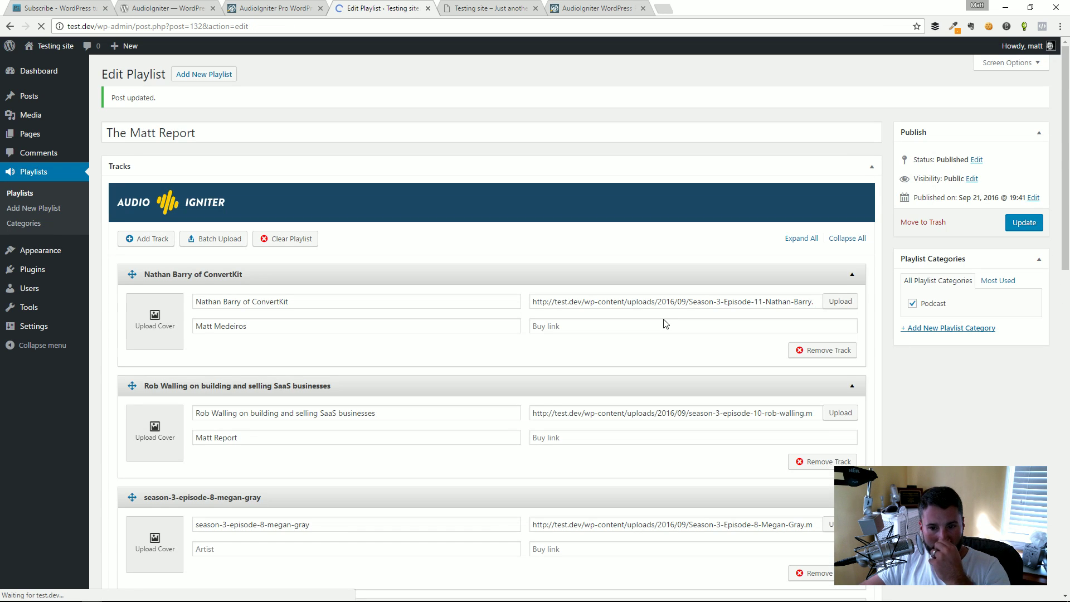
scroll(633, 351, down, 10)
scroll(430, 267, up, 4)
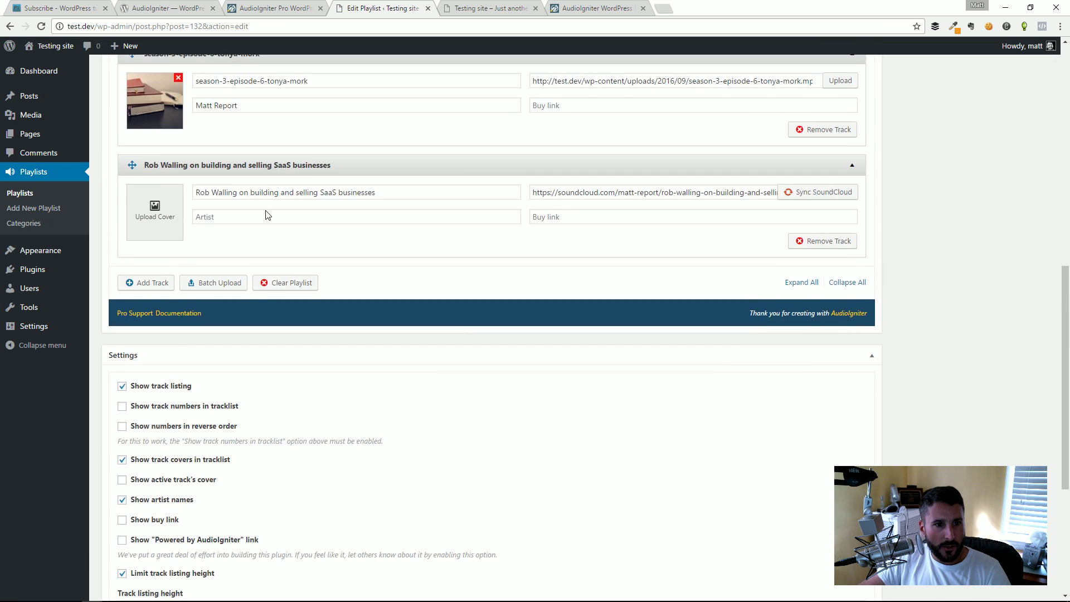
drag(226, 357, 581, 373)
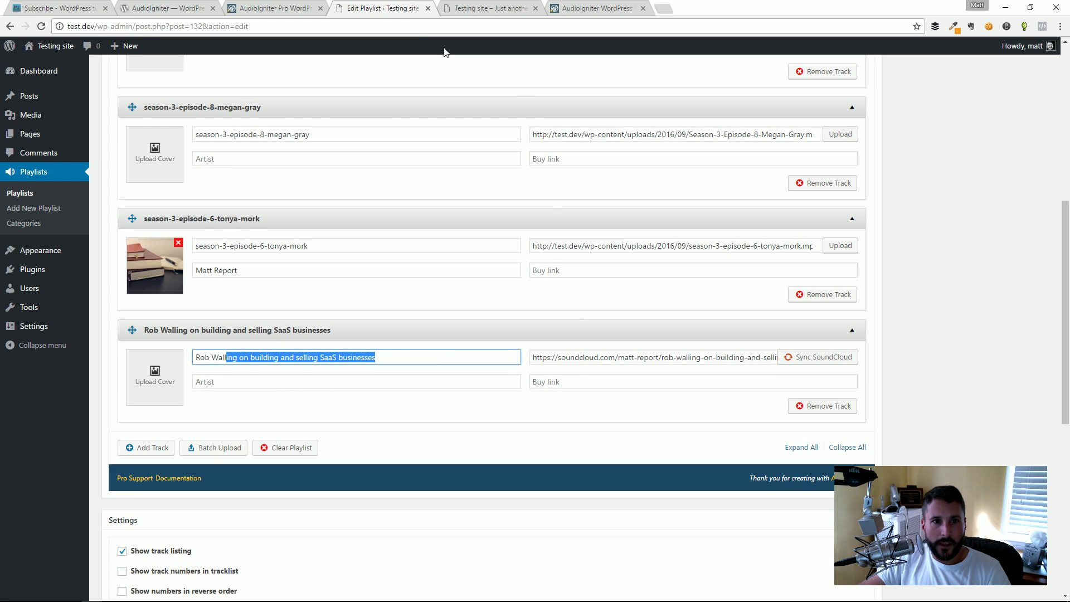
Step: Visit the Home page and play, then pause, the Rob Walling track in the playlist player
mouse_move(53, 46)
click(53, 71)
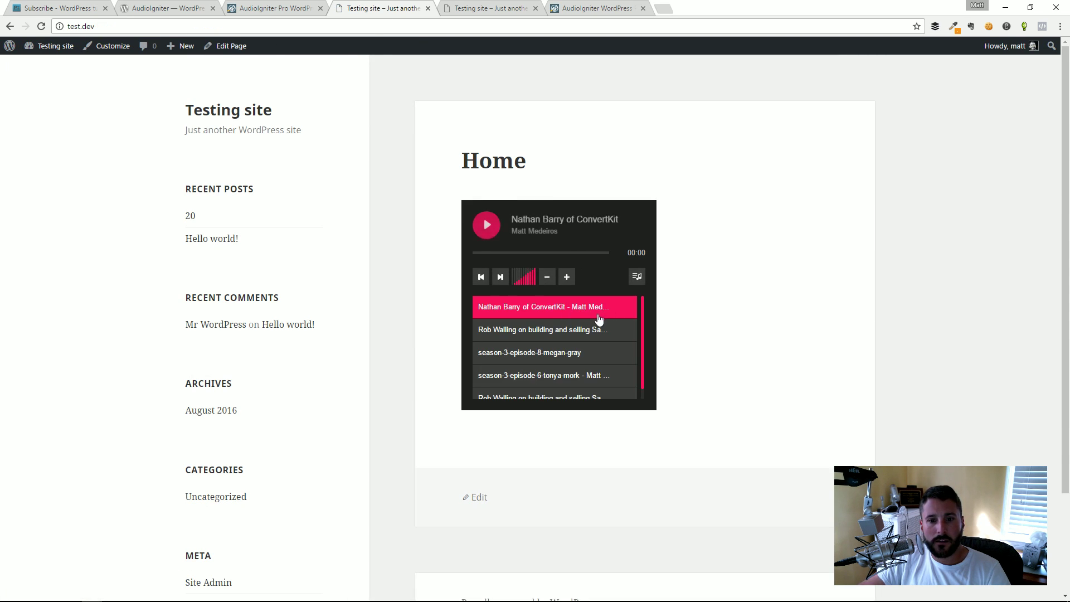
scroll(580, 345, down, 1)
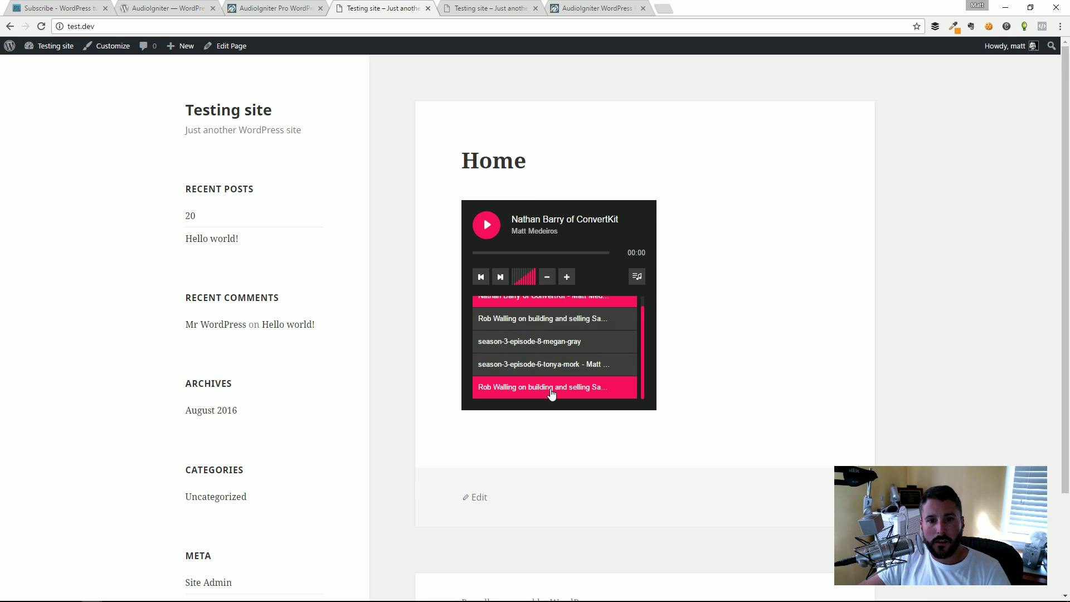
click(551, 390)
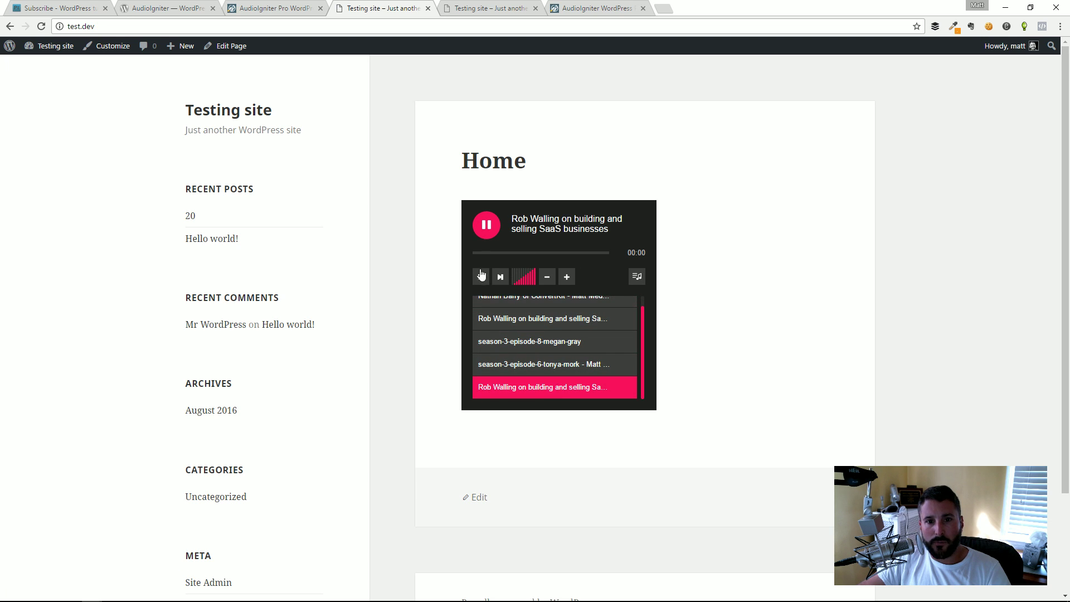
click(486, 229)
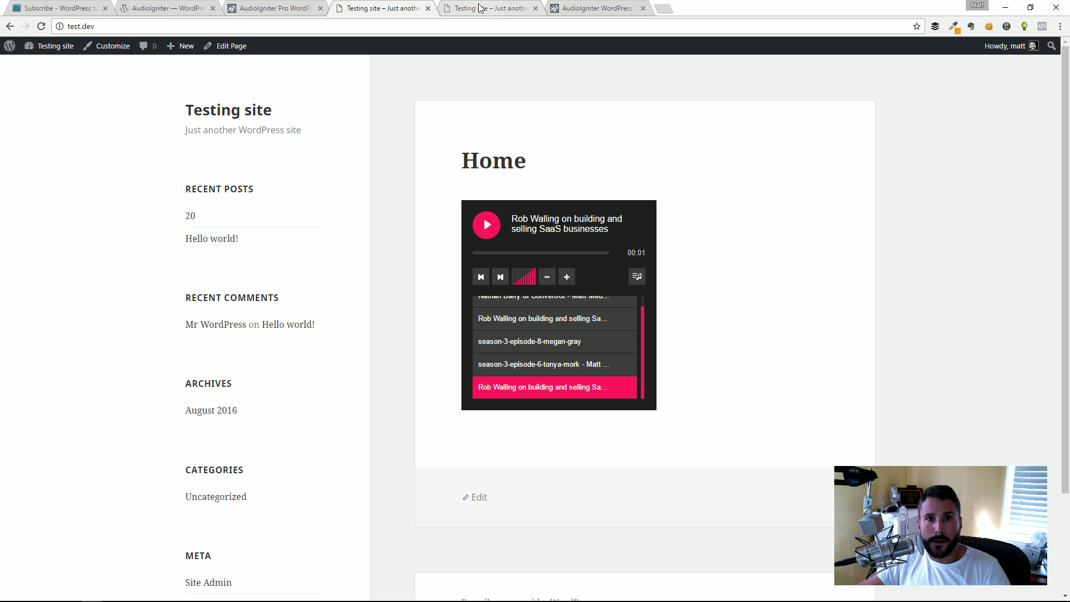
click(475, 11)
click(395, 10)
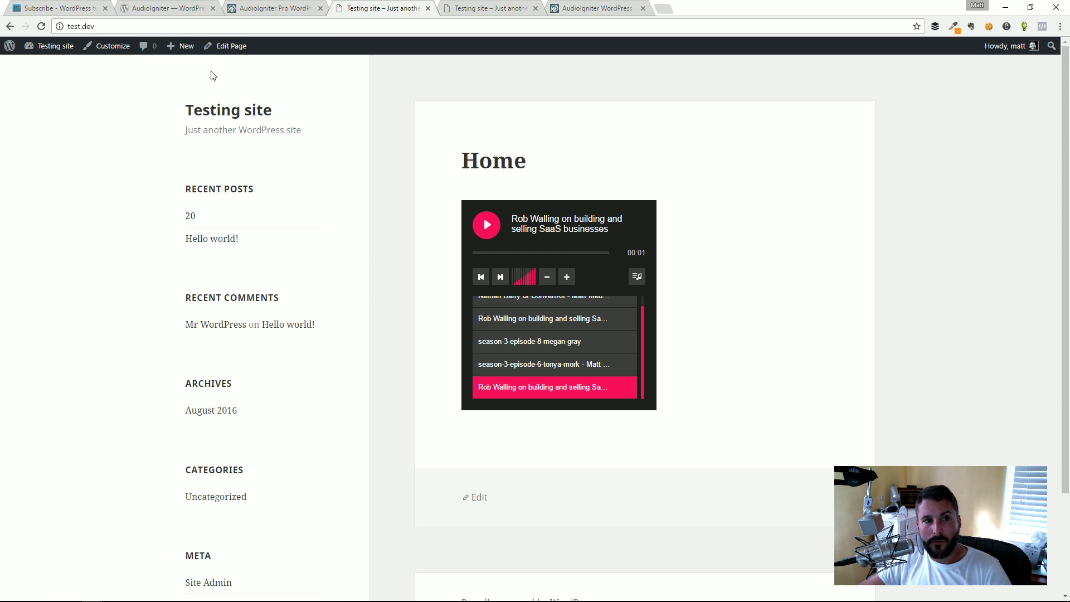
Step: In the Customizer's AudioIgniter Appearance settings, set the player background to light gray
click(102, 53)
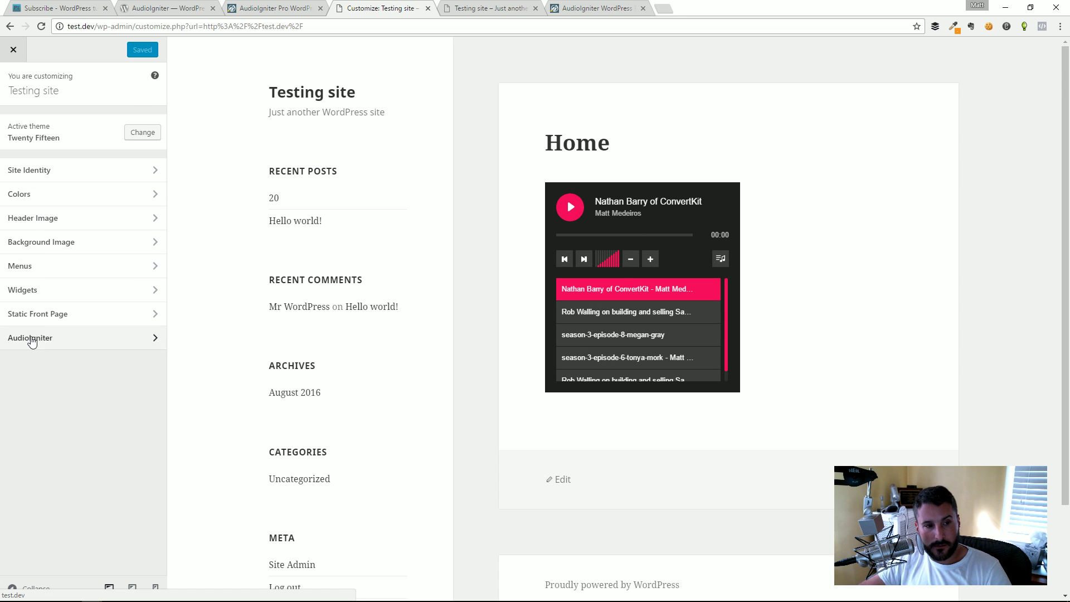
click(59, 338)
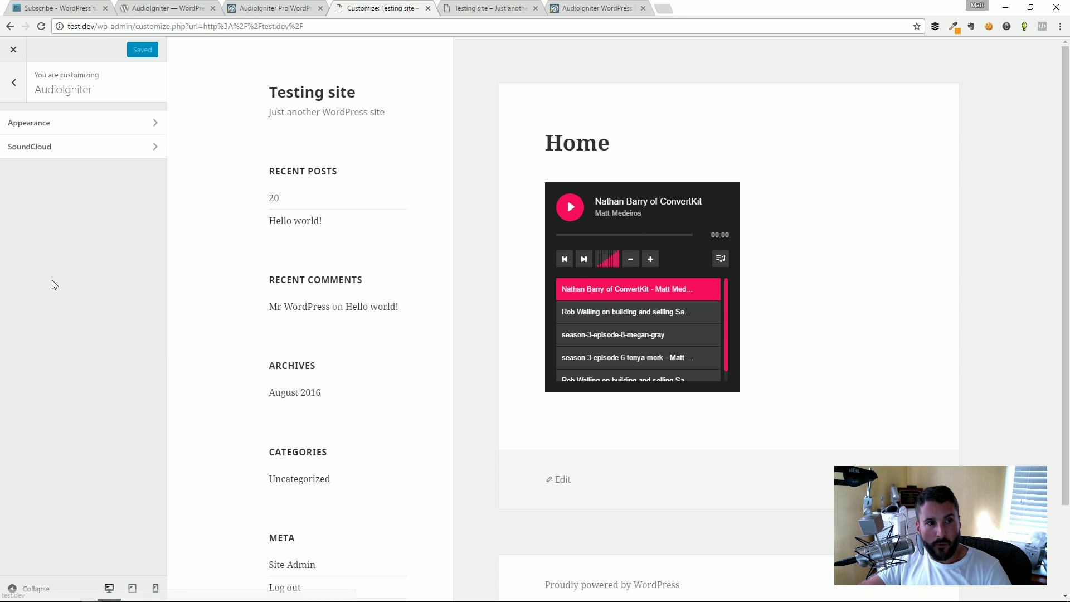
click(54, 128)
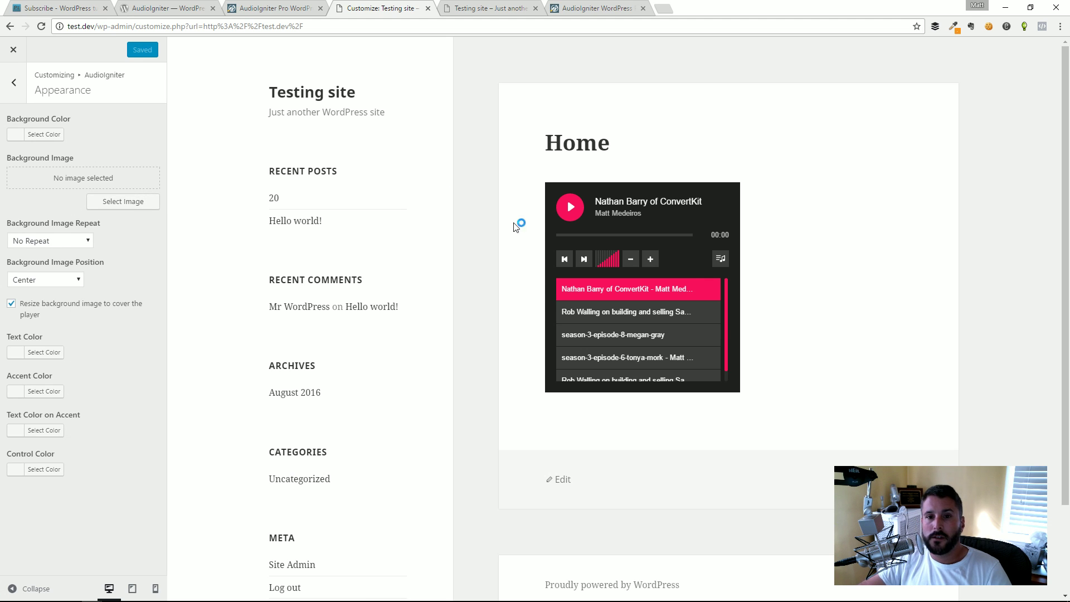
click(66, 135)
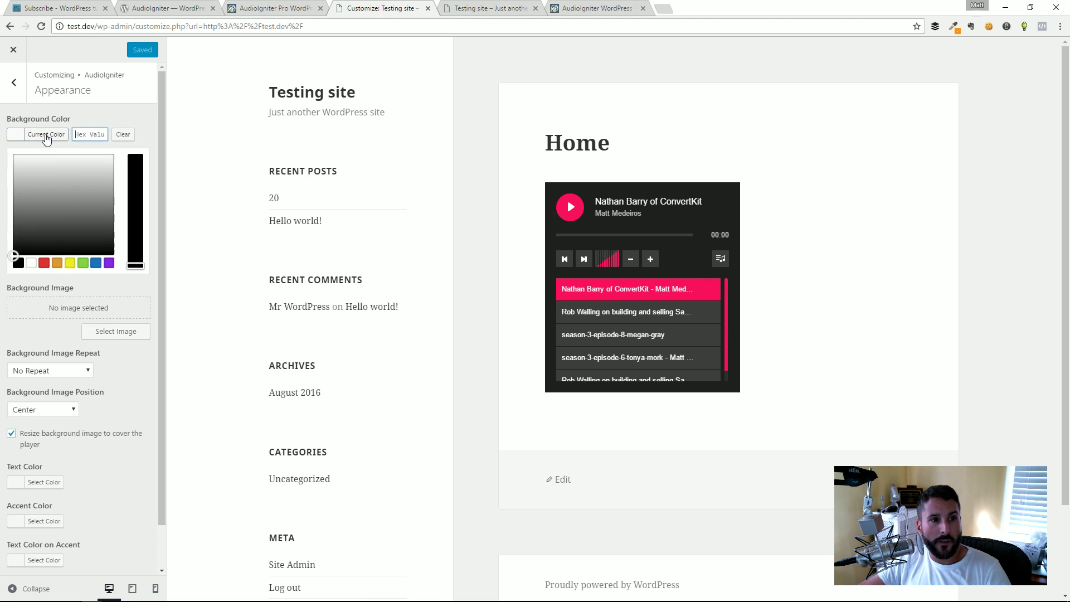
mouse_move(32, 179)
mouse_down()
mouse_move(29, 170)
mouse_move(58, 160)
mouse_move(40, 165)
mouse_up()
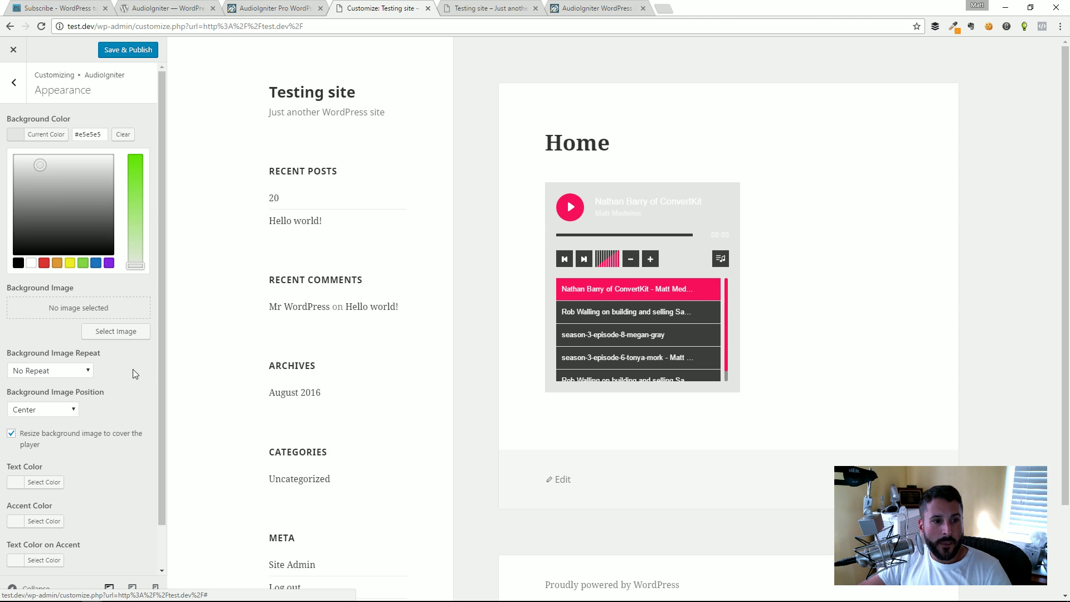
Step: Set the player text colour to near-black #141414 and the accent colour to blue #3c75b7
scroll(111, 408, down, 1)
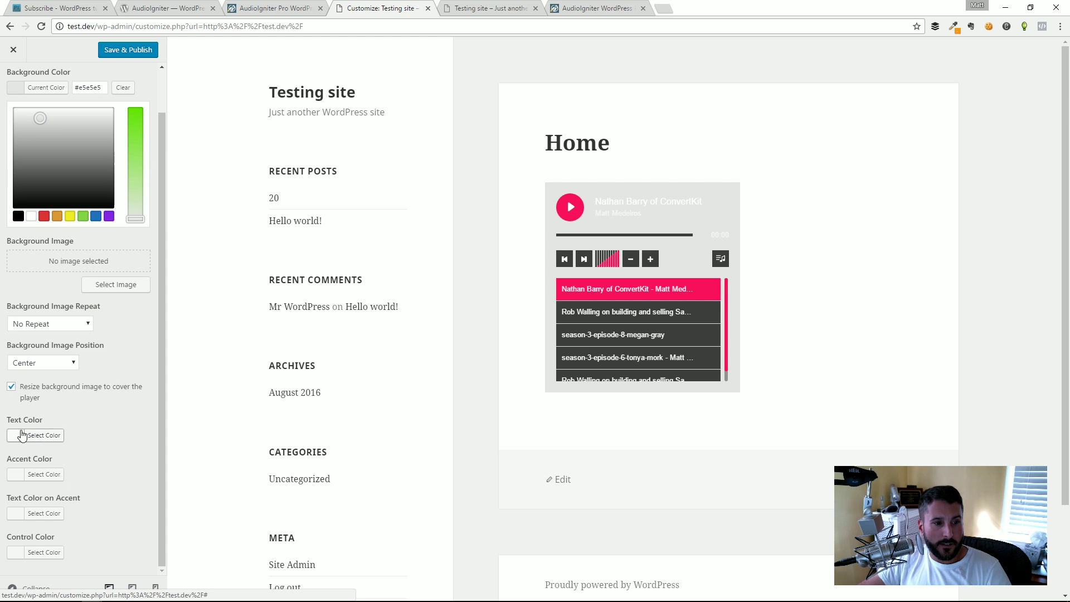
click(44, 435)
drag(68, 404, 77, 418)
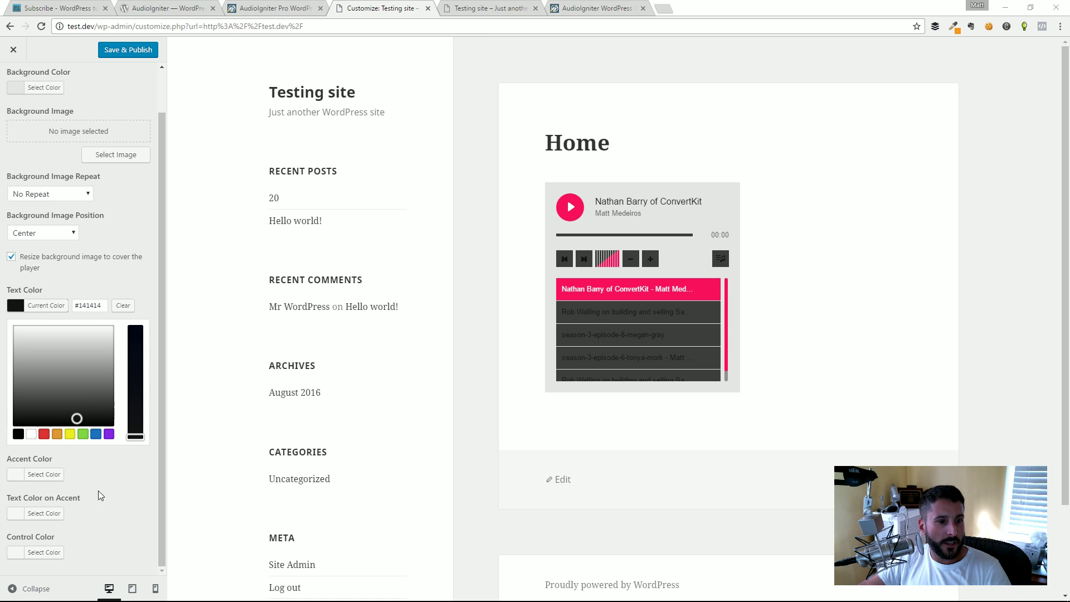
click(18, 474)
click(44, 473)
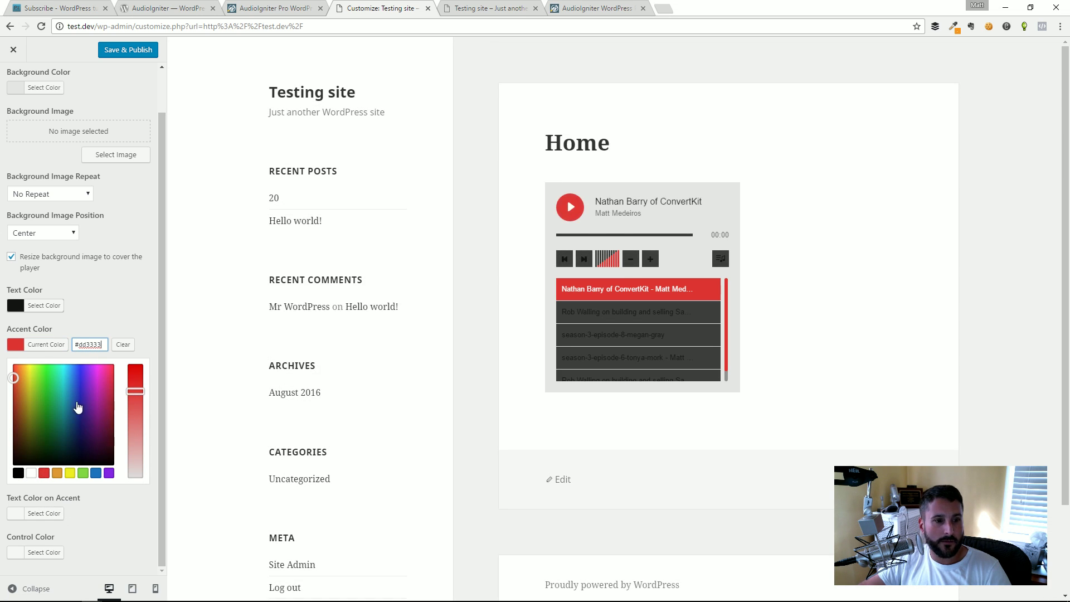
click(72, 393)
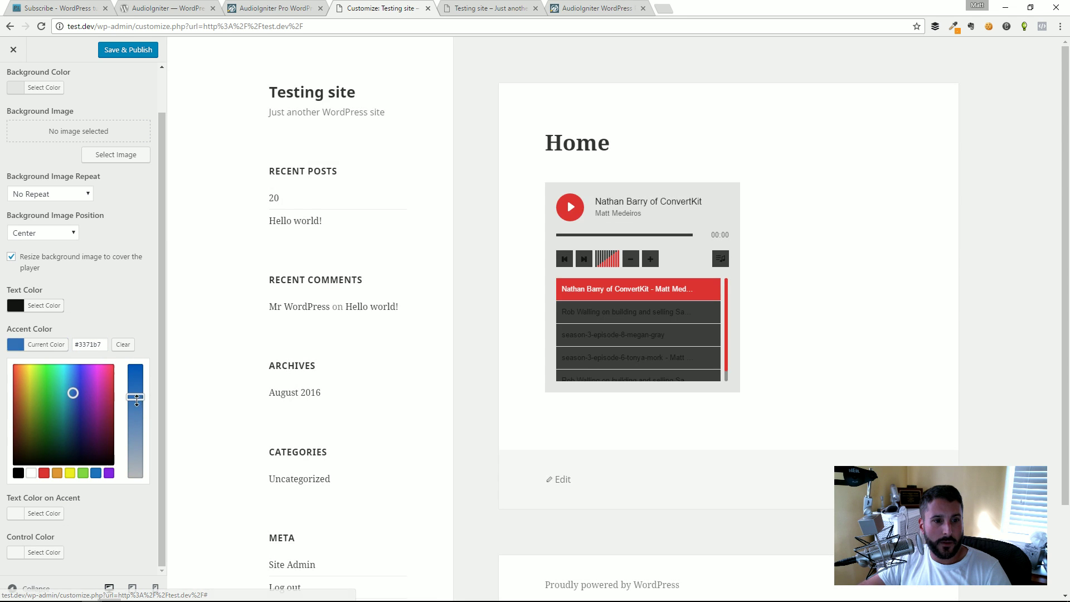
drag(142, 390, 134, 404)
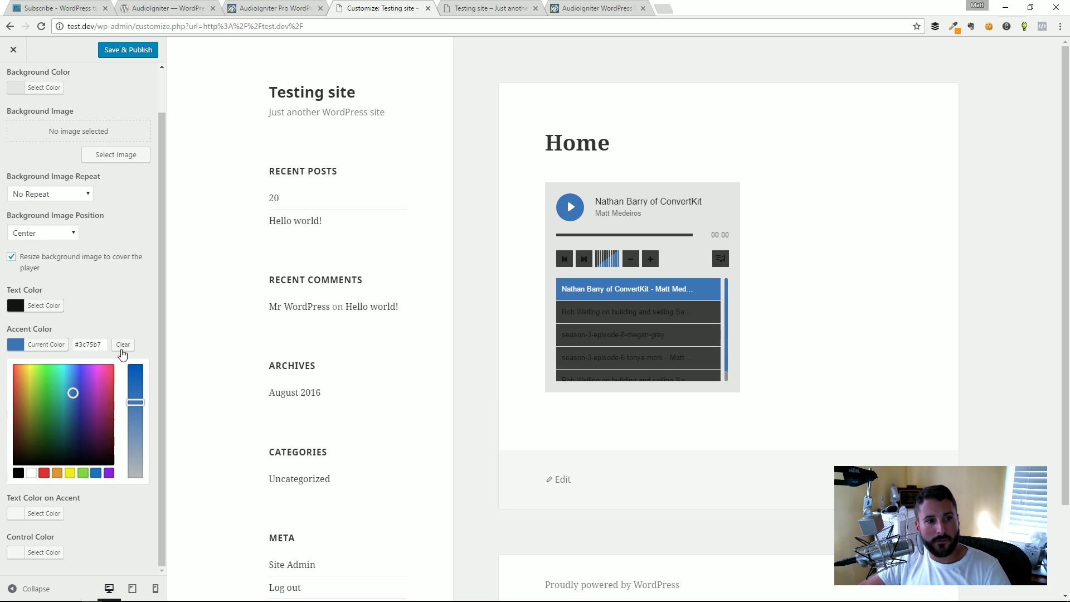
click(140, 295)
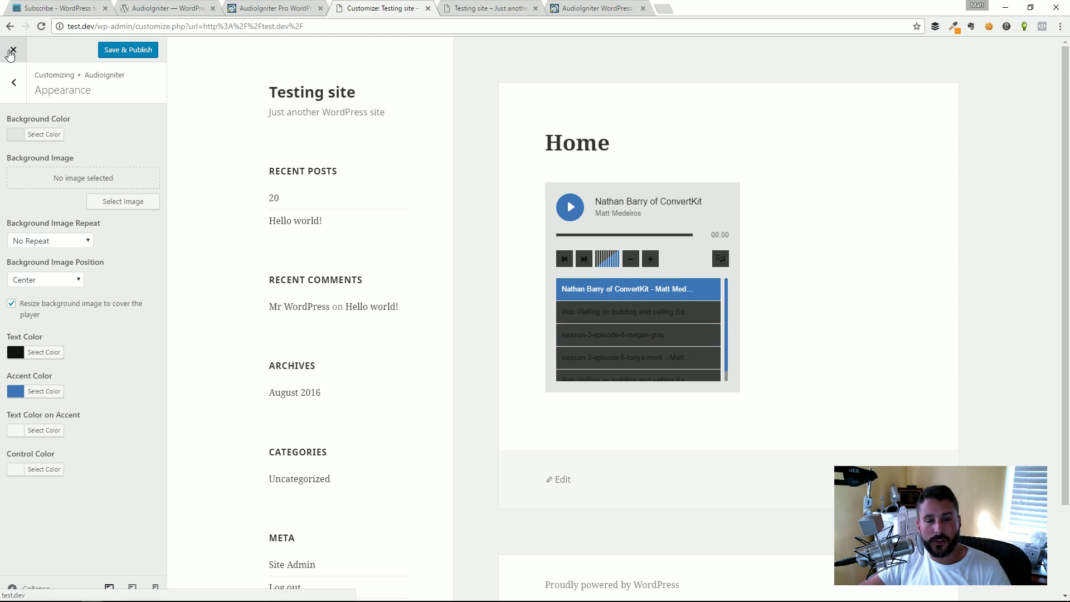
Step: Leave the Customizer and open The Matt Report playlist for editing from Playlists
click(14, 49)
click(578, 90)
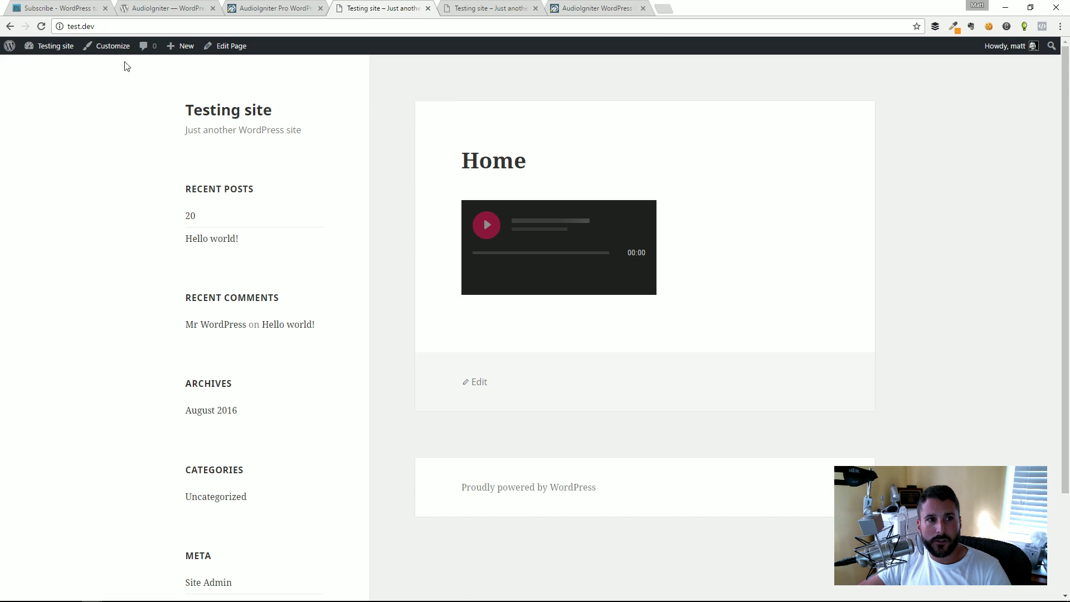
mouse_move(50, 47)
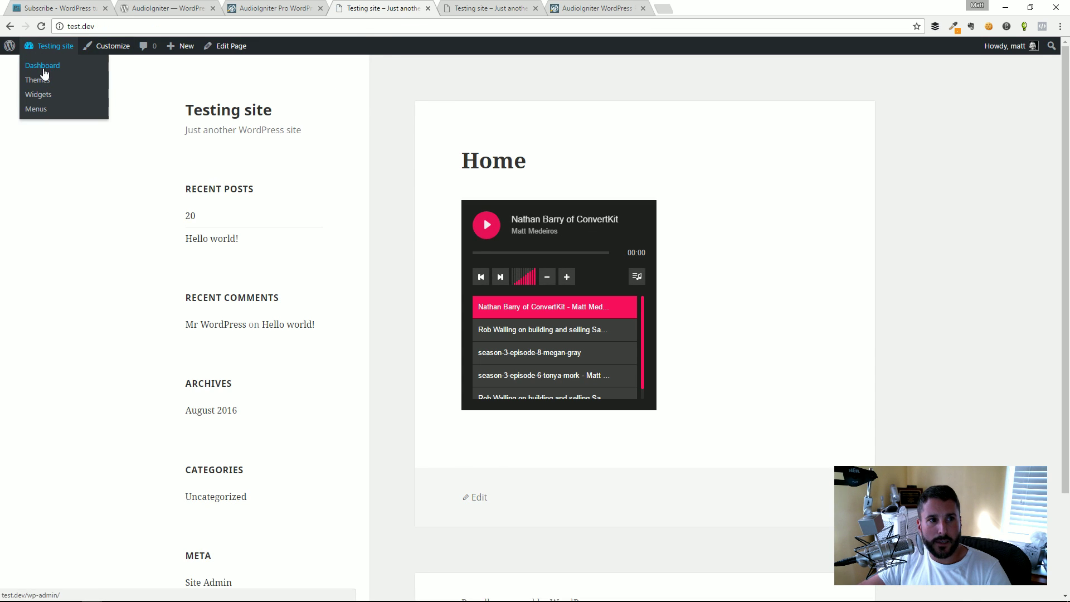
click(39, 65)
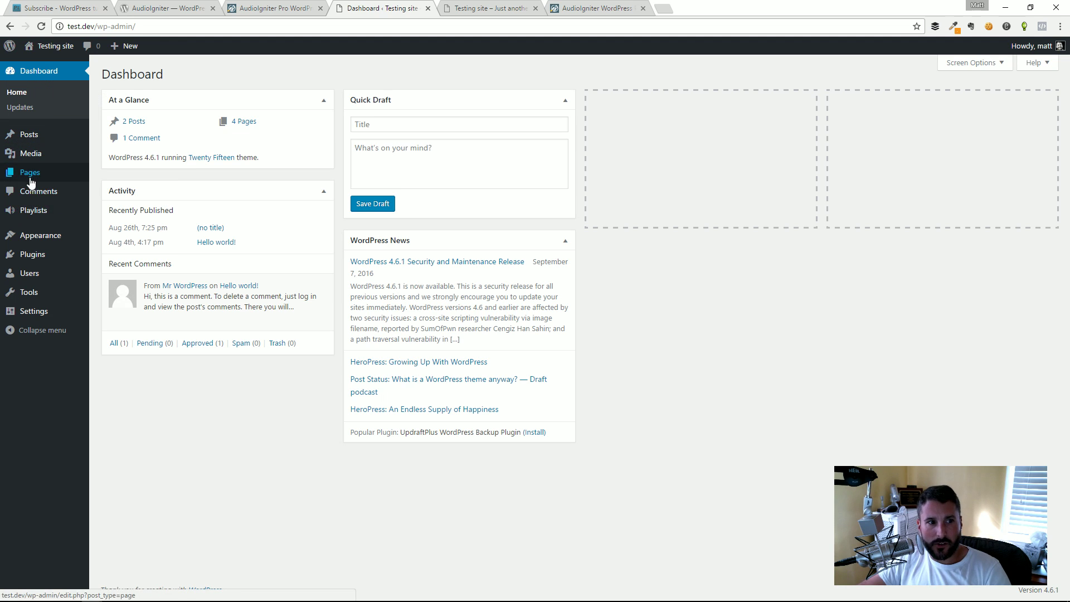
mouse_move(34, 214)
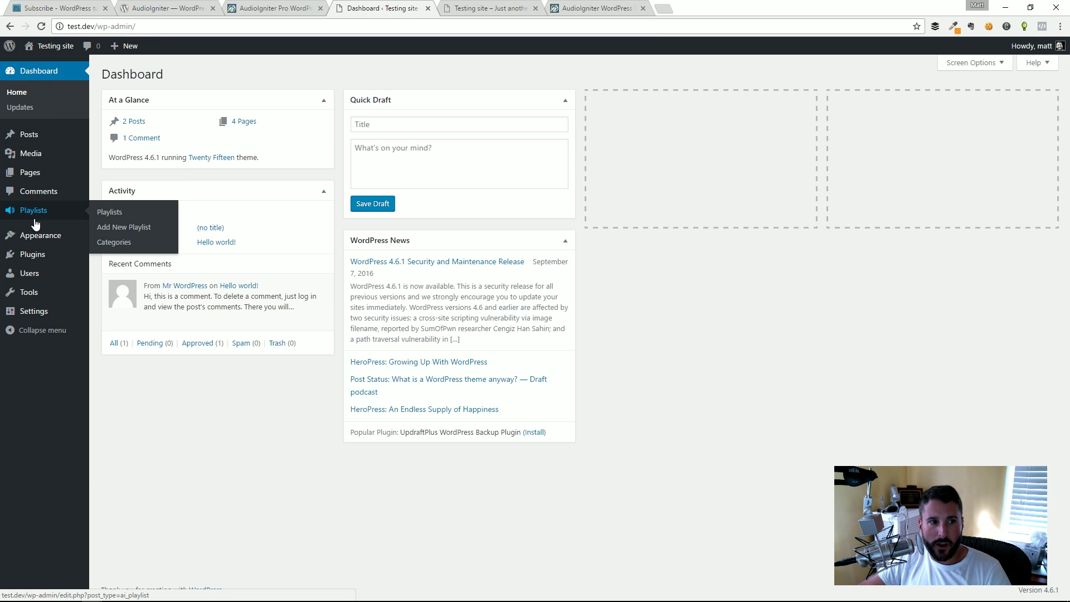
click(104, 214)
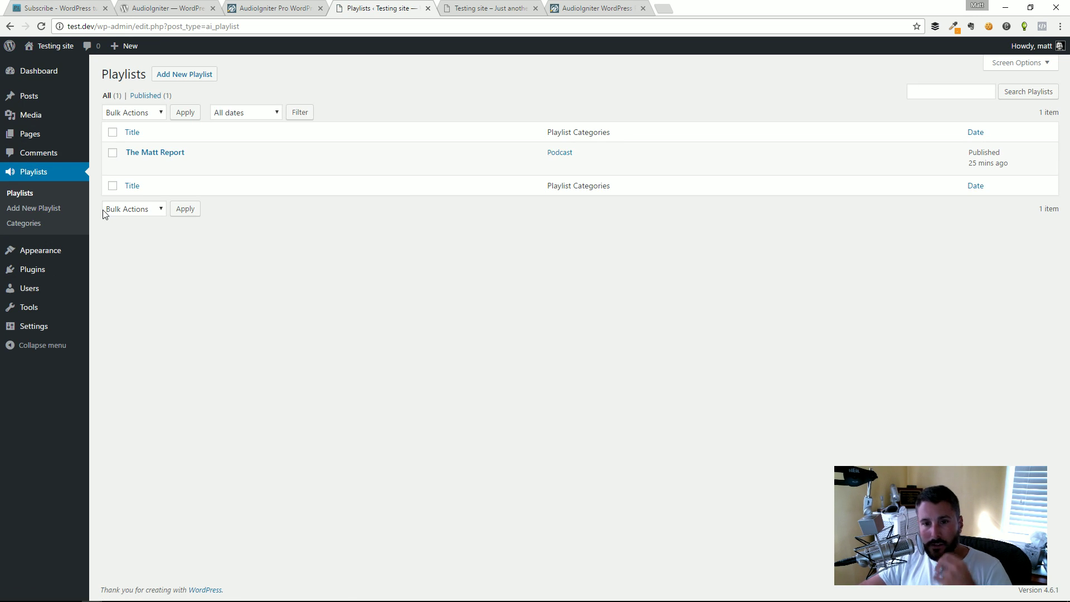
mouse_move(134, 169)
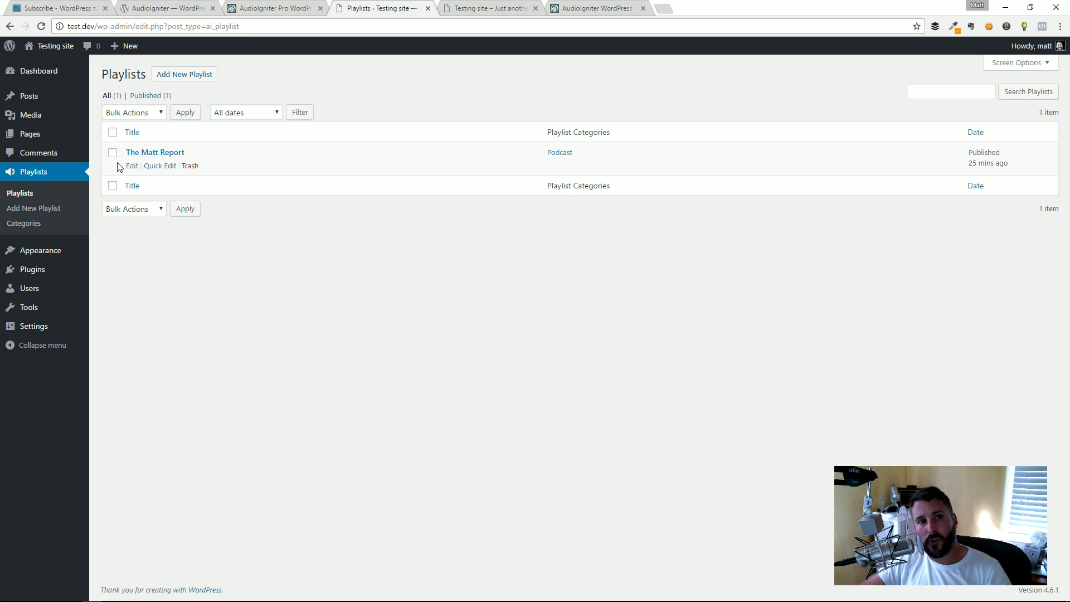
click(132, 166)
Step: Drag the Rob Walling track from the bottom to second place, right after Nathan Barry
scroll(174, 197, down, 2)
scroll(174, 197, down, 7)
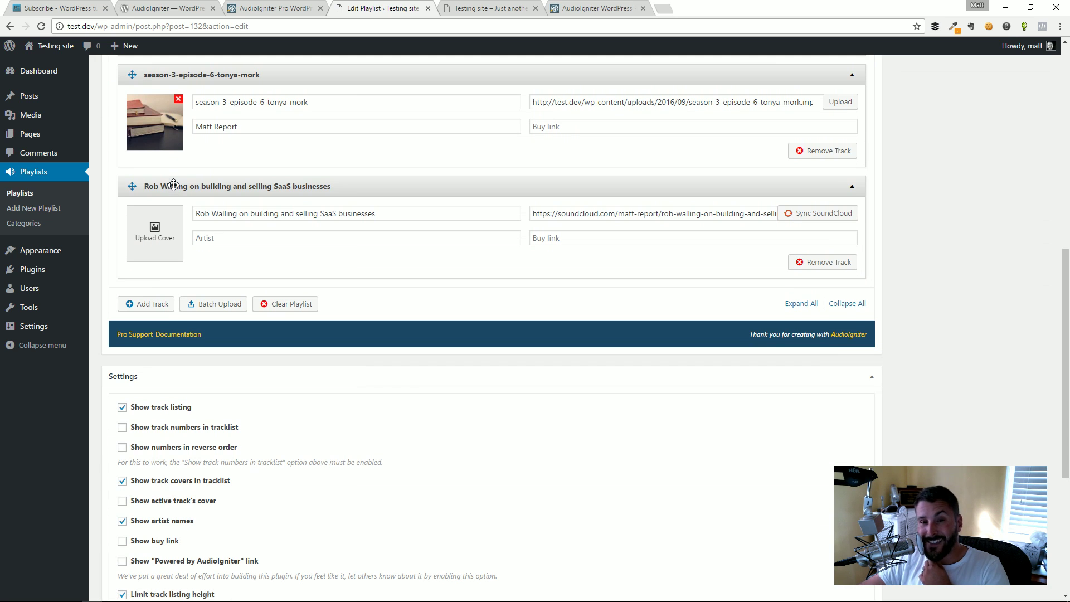
scroll(194, 207, up, 4)
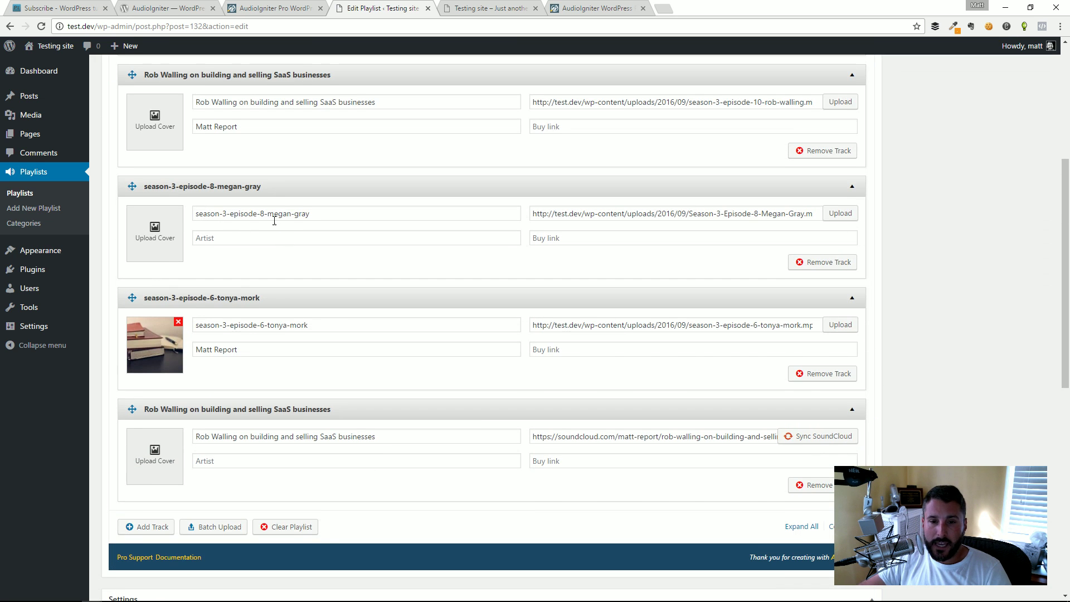
scroll(270, 220, up, 4)
scroll(271, 221, down, 3)
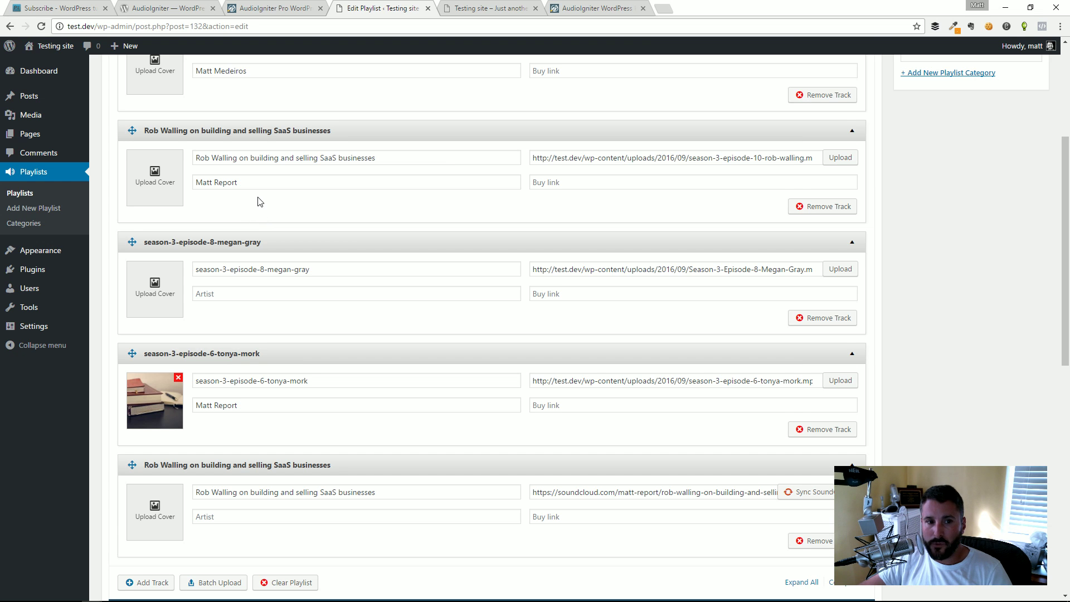
scroll(256, 204, down, 1)
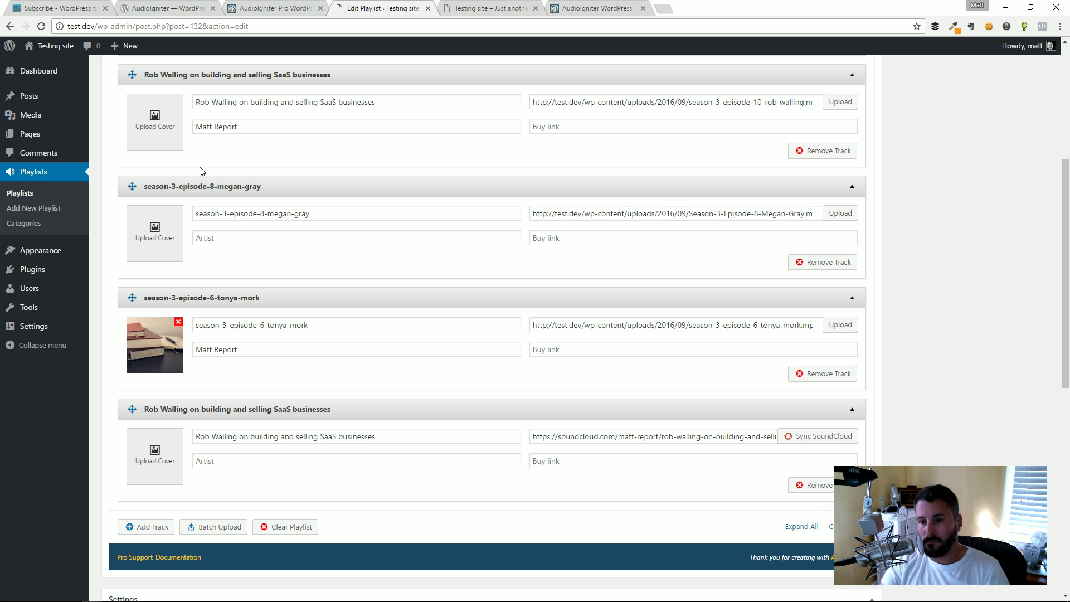
scroll(284, 161, up, 2)
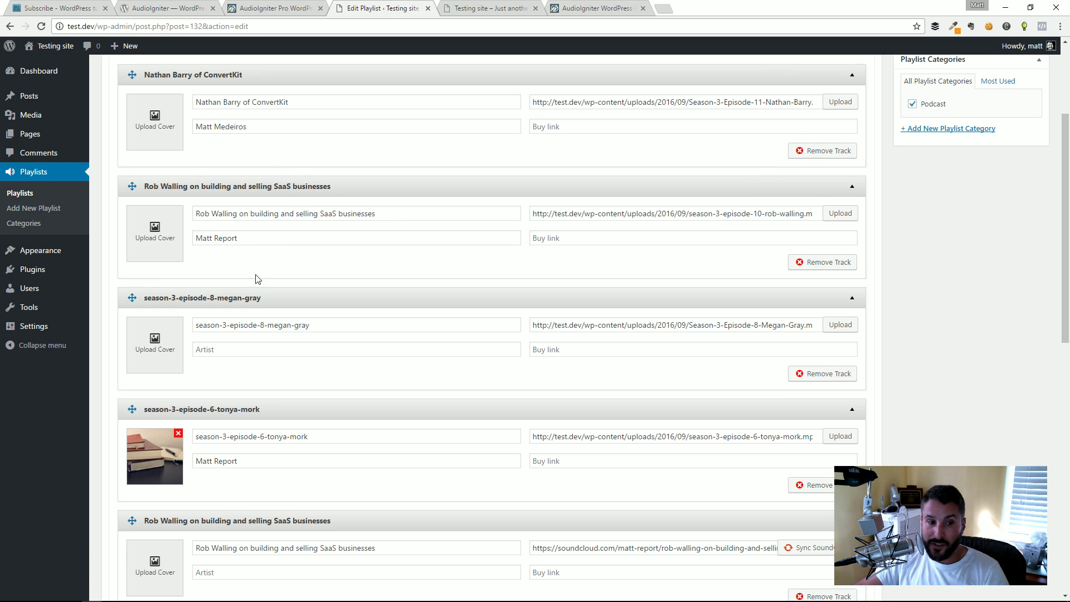
scroll(257, 285, down, 2)
scroll(256, 262, up, 2)
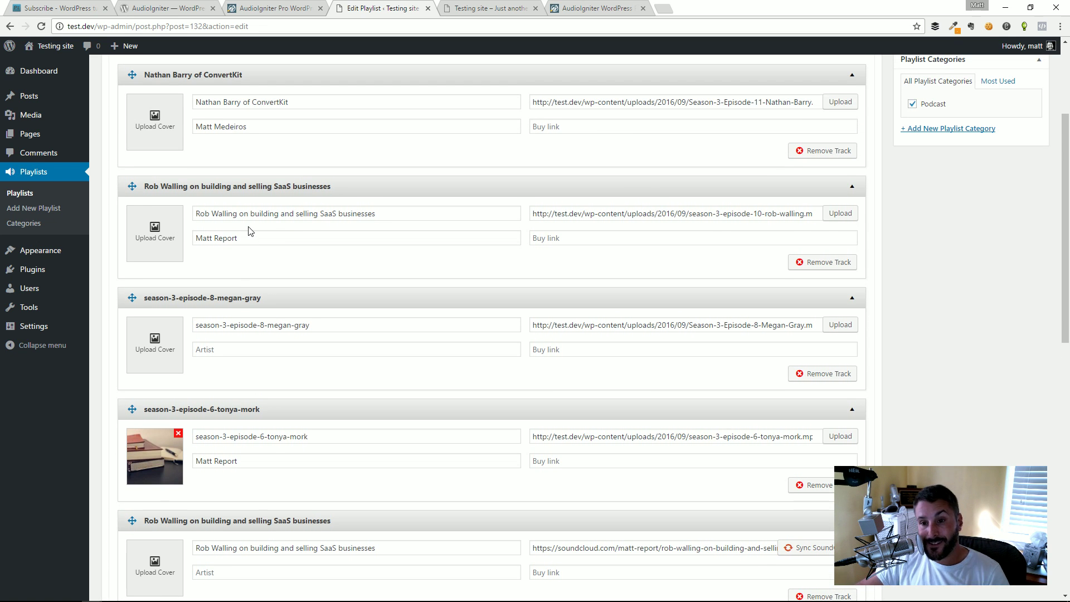
scroll(256, 262, down, 1)
drag(132, 466, 167, 183)
scroll(178, 223, up, 4)
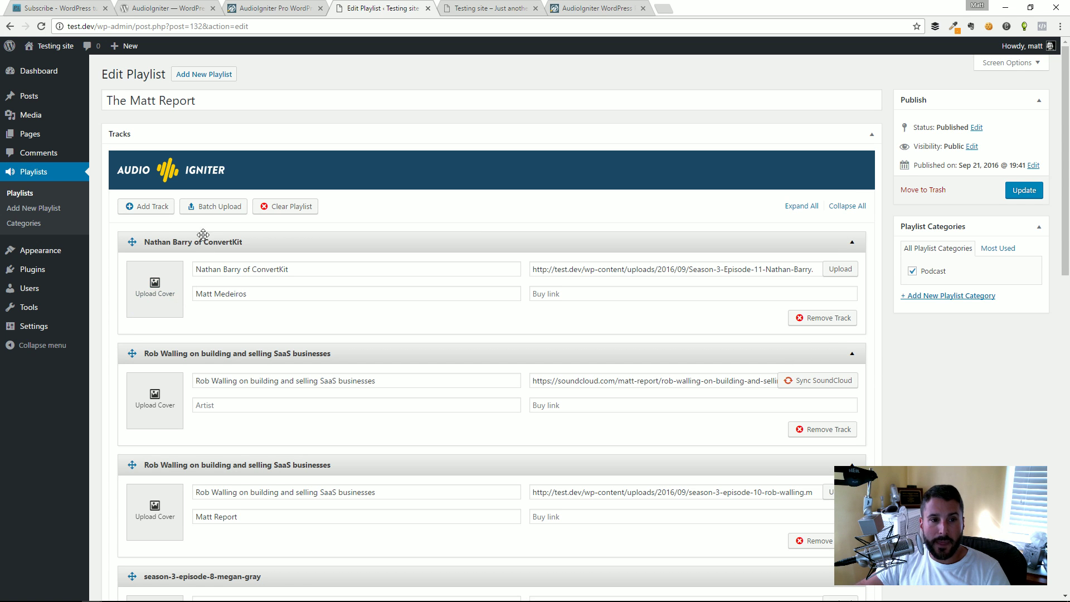
click(215, 210)
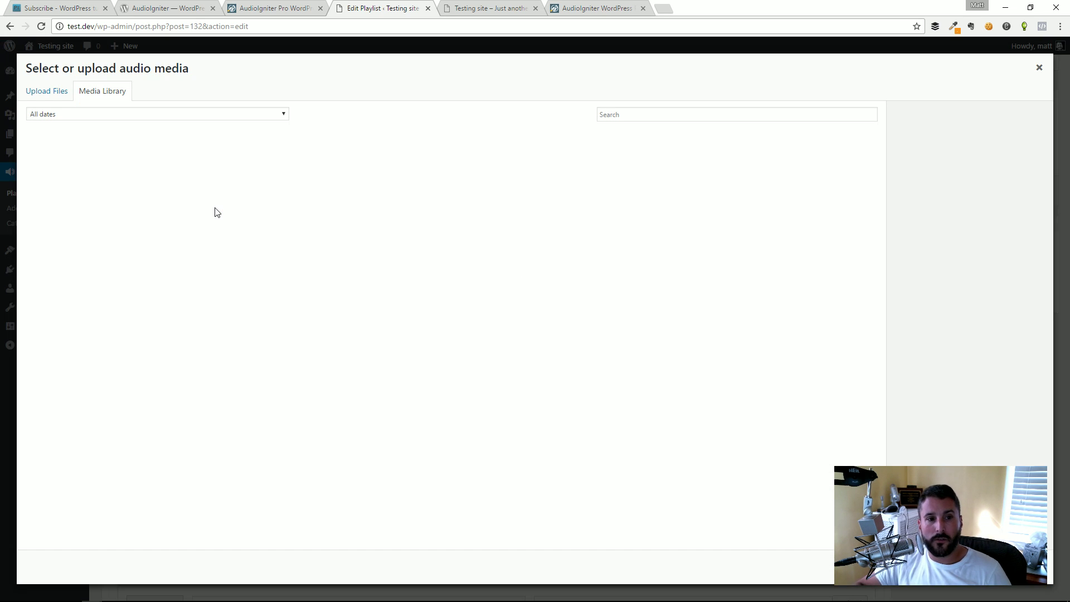
click(291, 174)
click(236, 170)
click(125, 167)
click(64, 167)
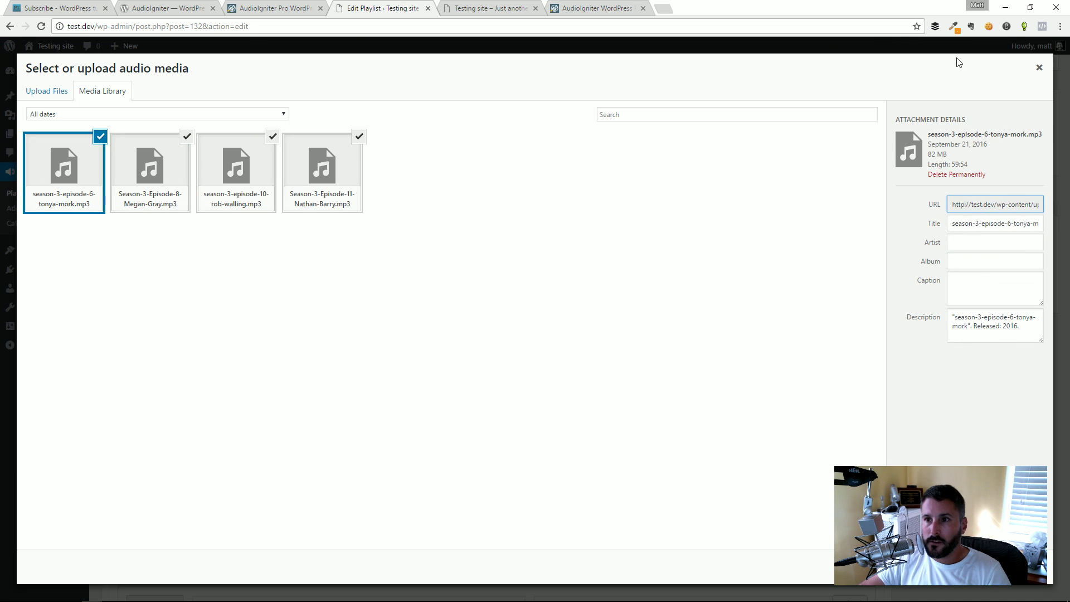
click(1039, 68)
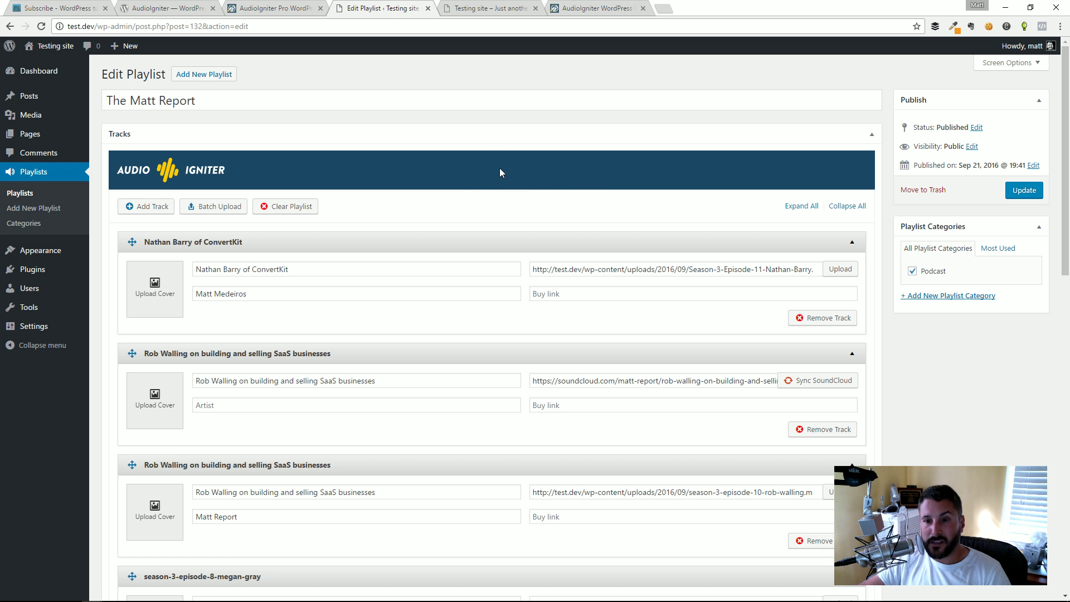
scroll(425, 221, down, 4)
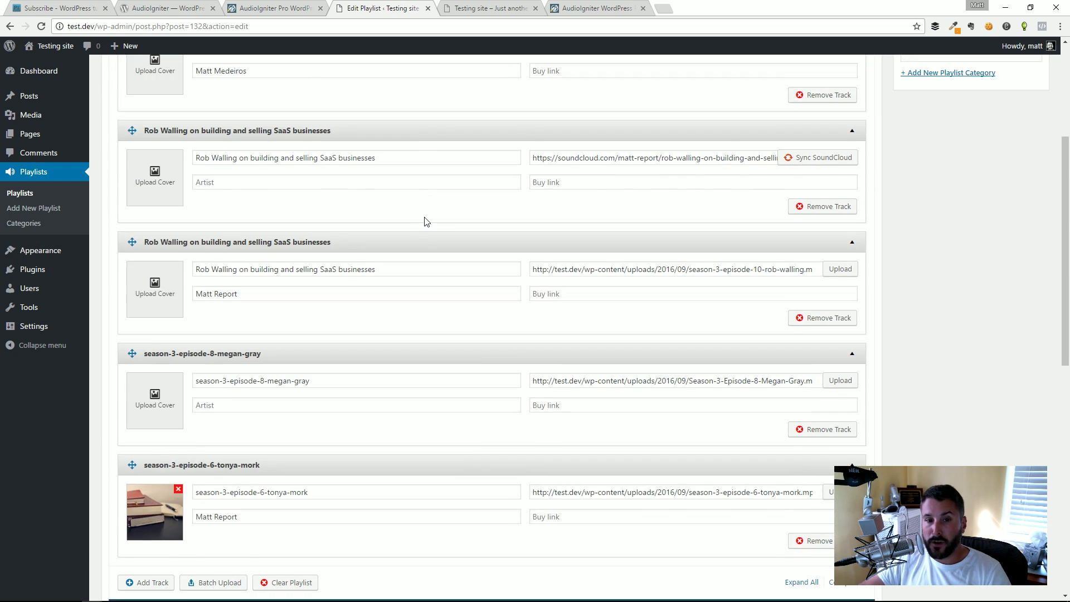
scroll(404, 223, down, 4)
scroll(397, 191, up, 2)
Step: Compare the free and Pro AudioIgniter features, then switch to the PluginTut Subscribe page
click(256, 8)
click(163, 7)
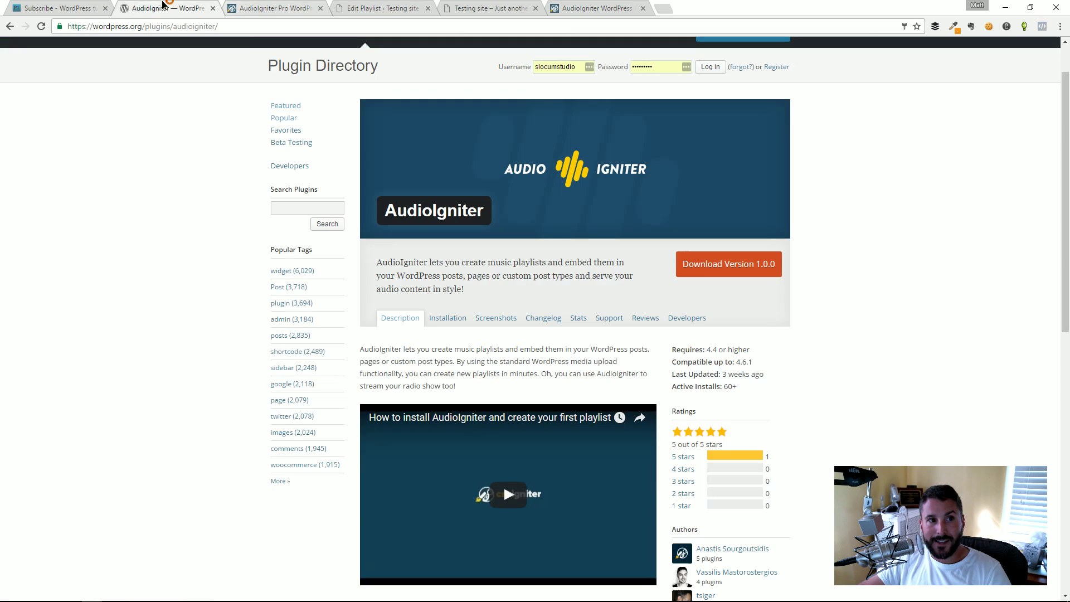
scroll(282, 102, up, 1)
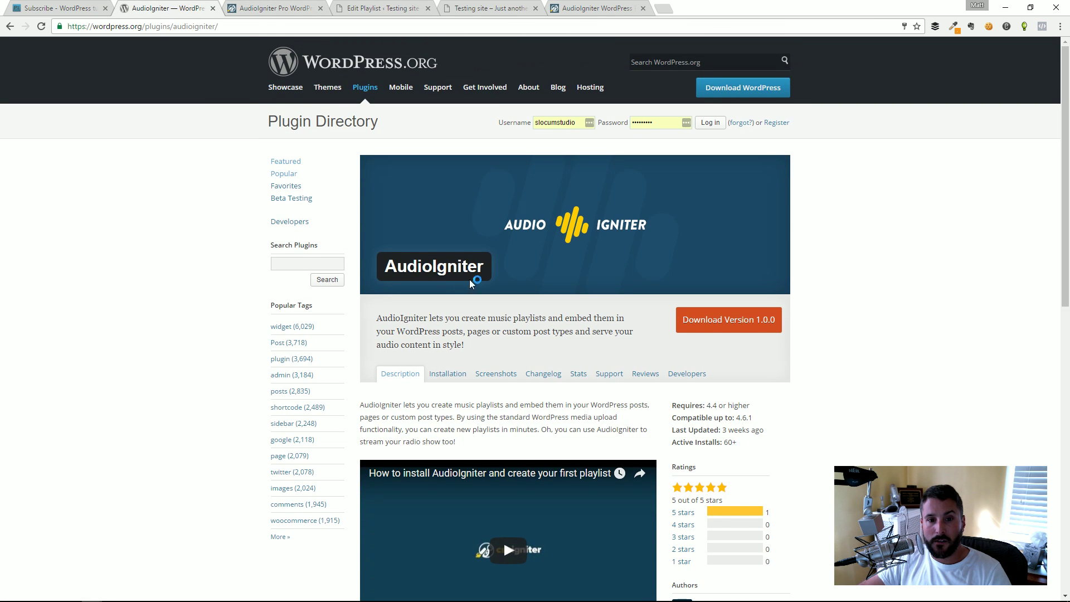
click(280, 6)
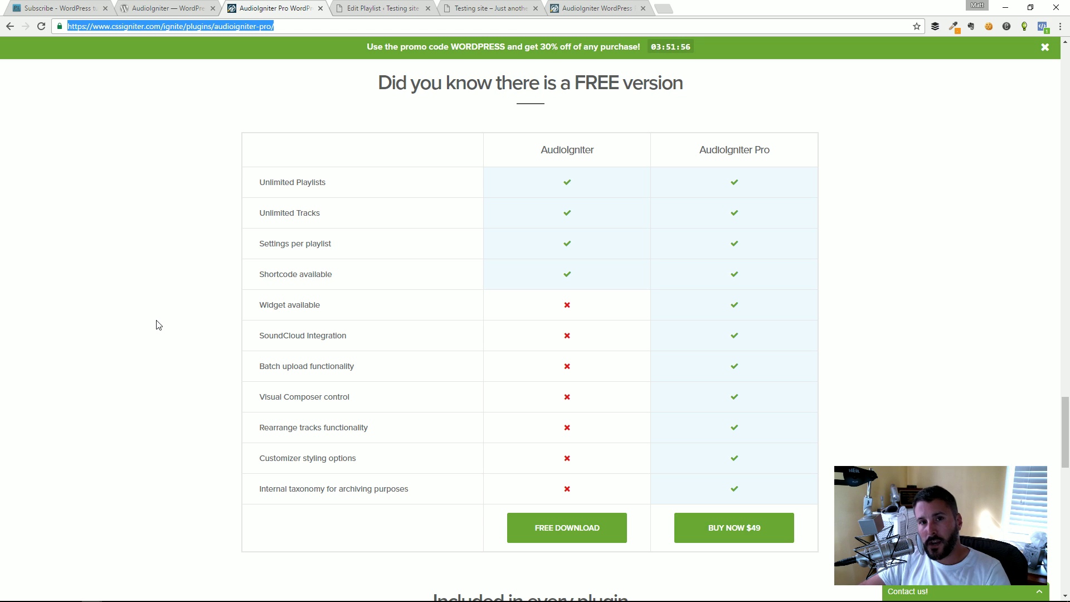
click(157, 7)
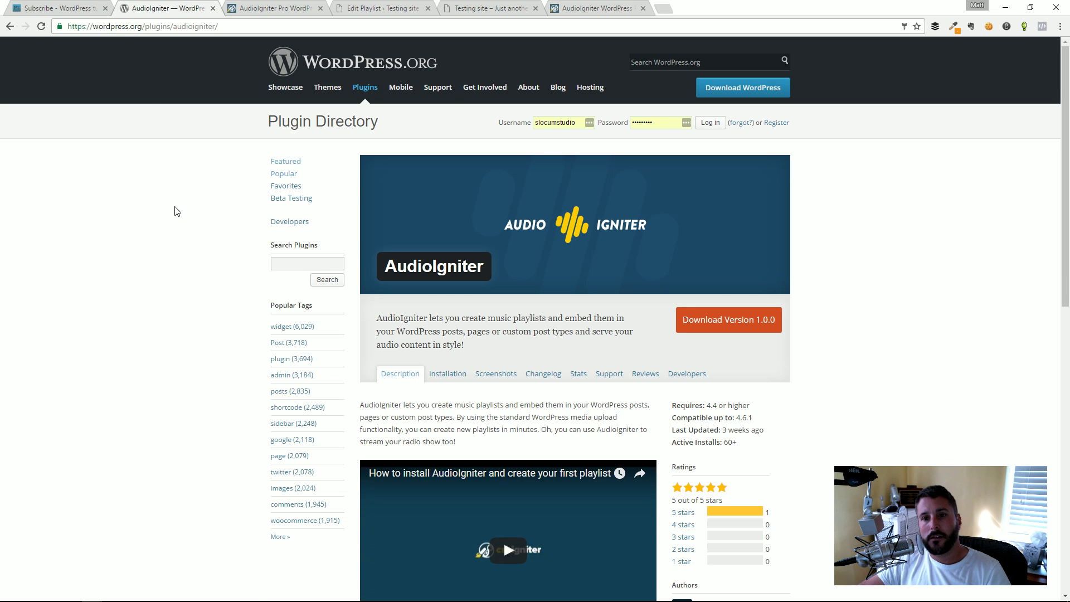
key(ctrl+shift+Tab)
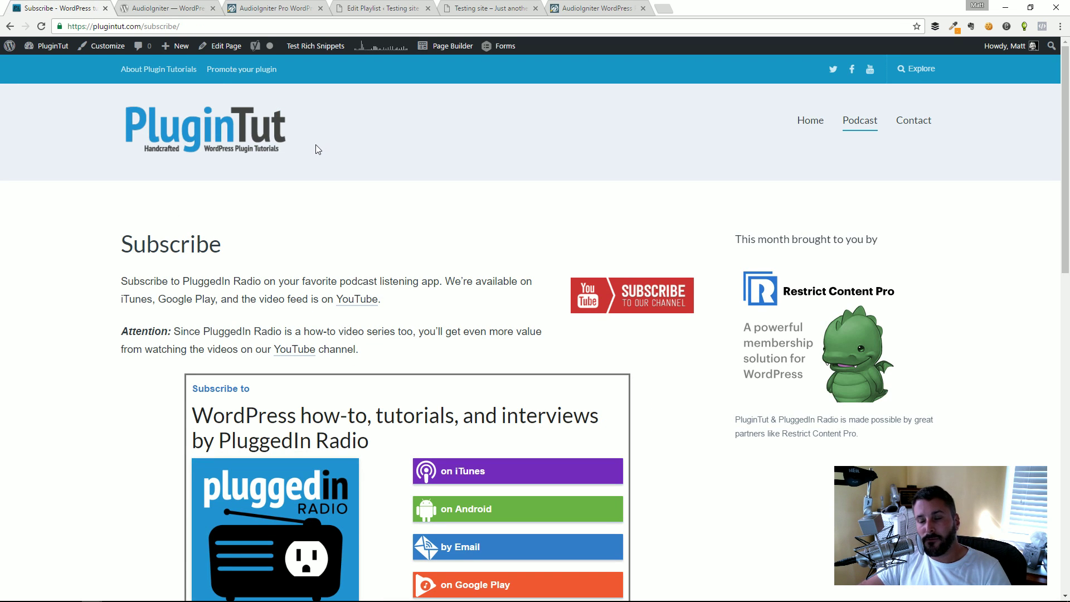